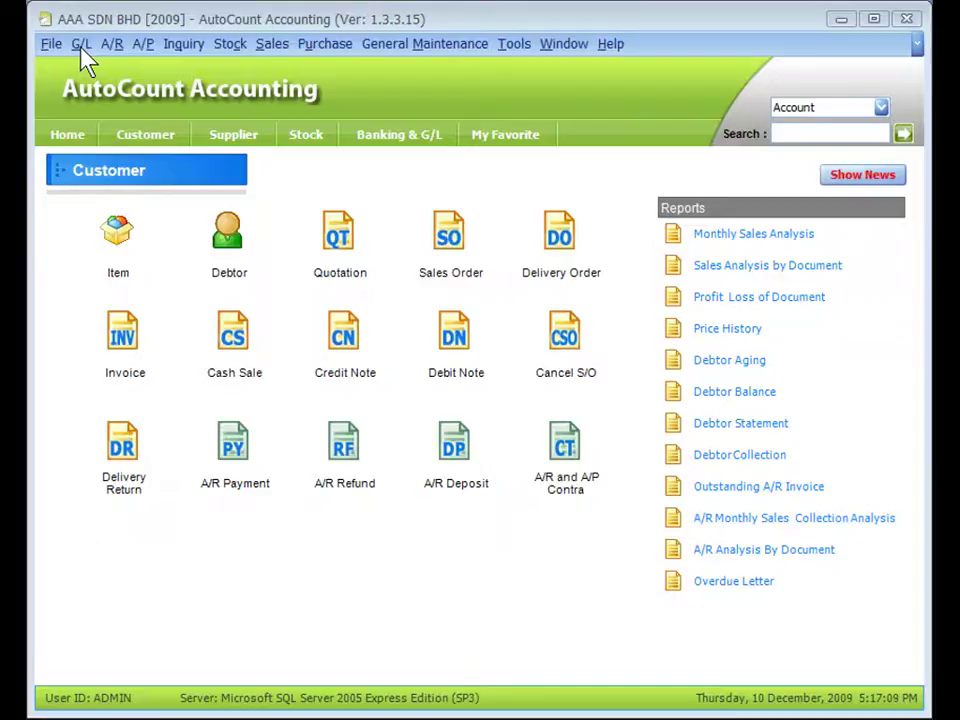
- Open G/L Account Maintenance to show the chart of accounts from CAPITAL to CURRENT LIABILITIES
click(81, 47)
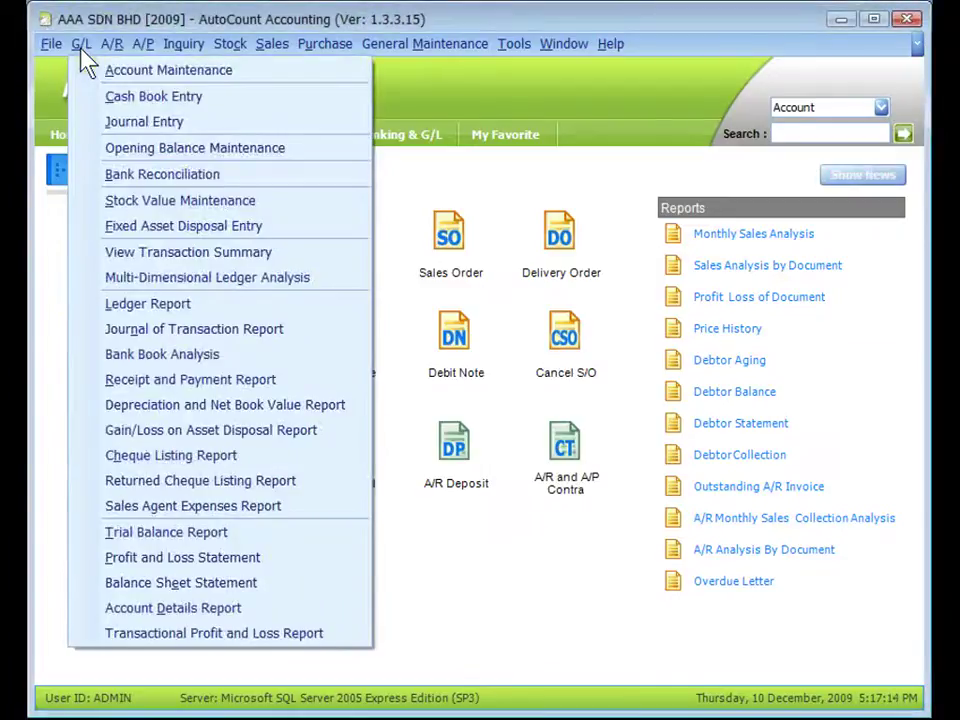
click(155, 72)
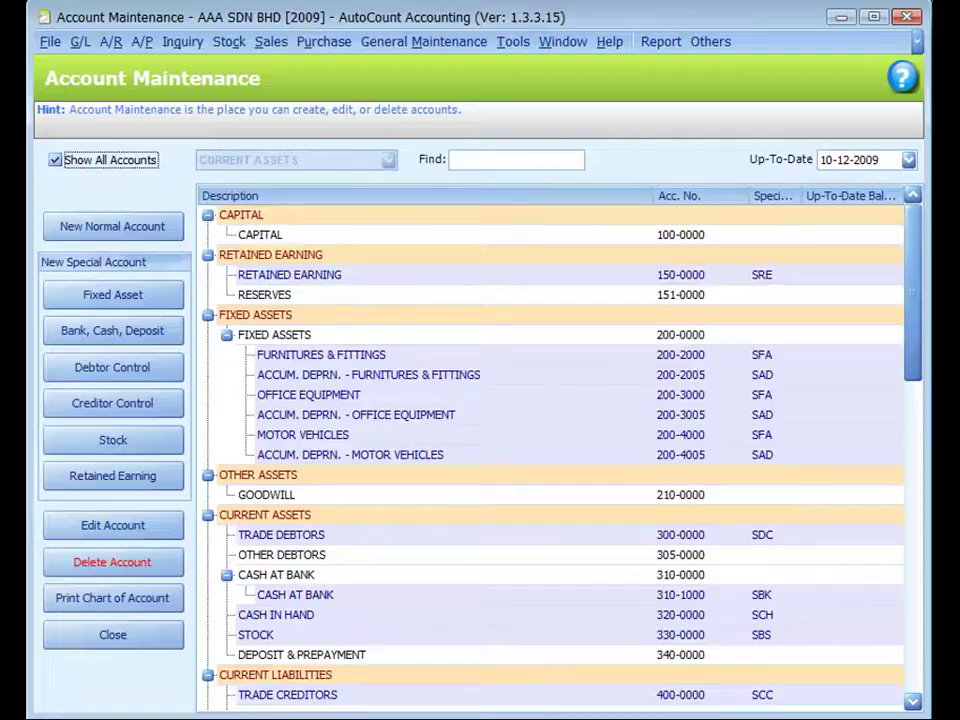
click(80, 172)
click(57, 165)
click(388, 160)
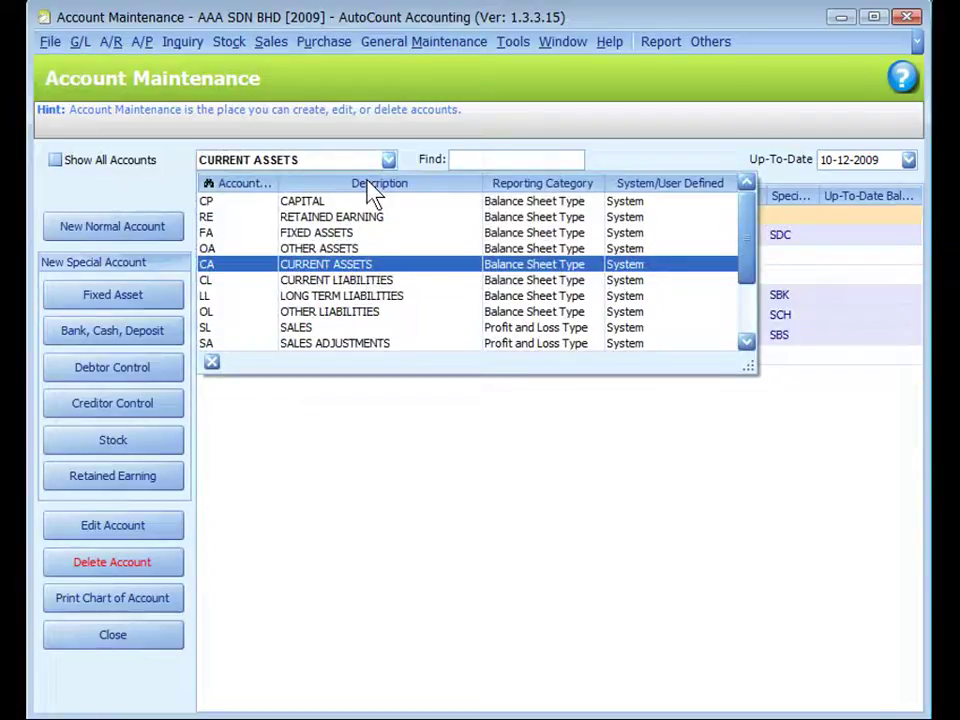
click(330, 217)
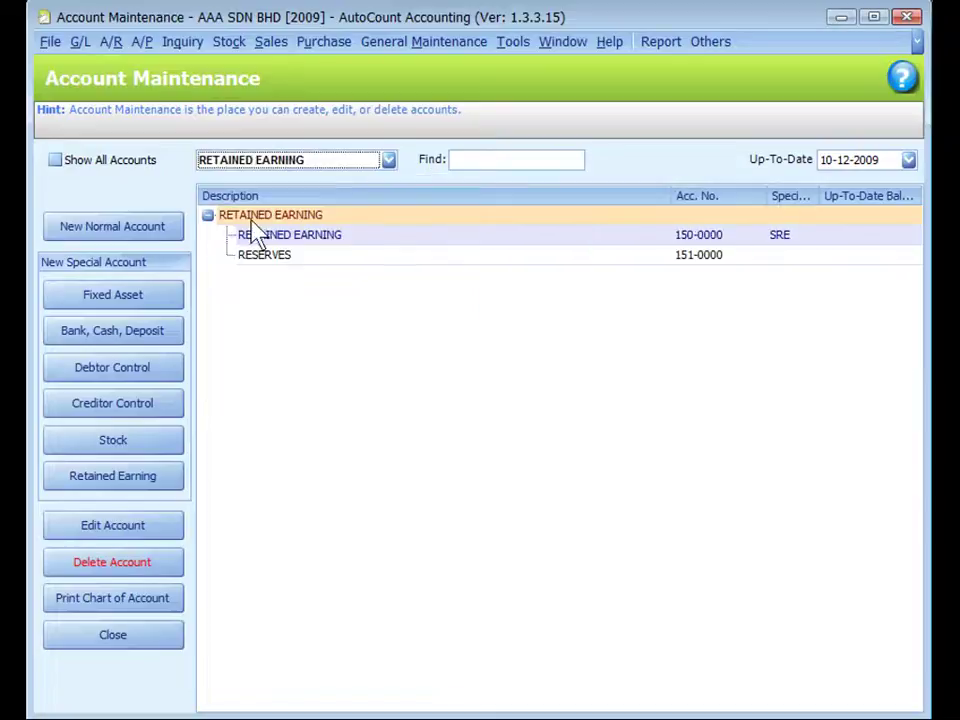
click(57, 163)
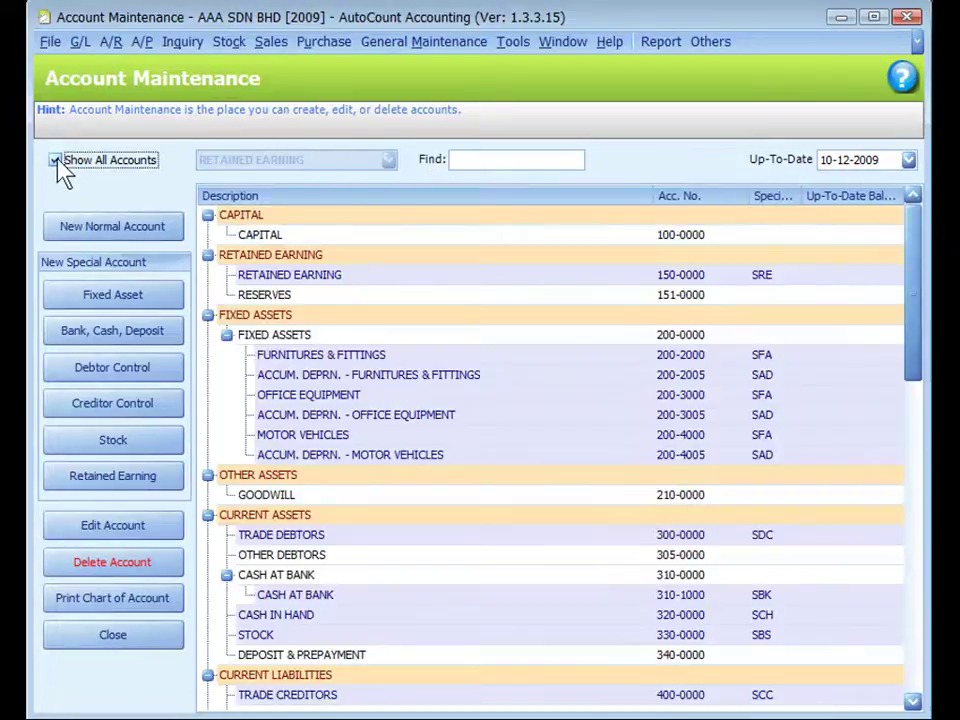
click(113, 294)
click(424, 41)
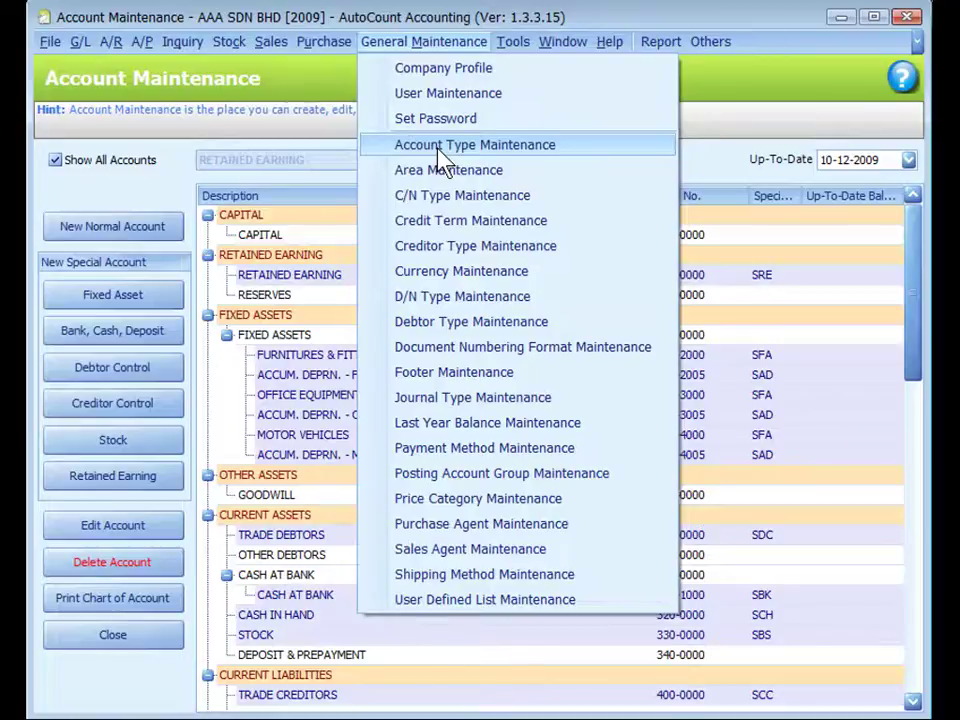
click(348, 394)
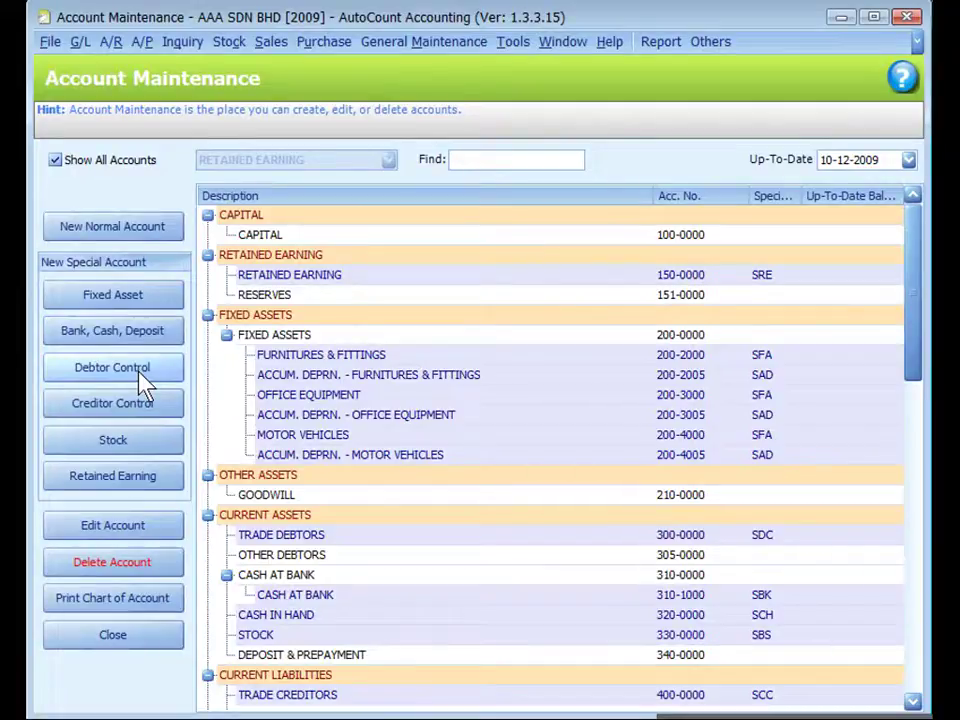
- Scroll the account list down to CURRENT LIABILITIES, TRADE CREDITORS 400-0000 through 490-0000
scroll(467, 495, down, 6)
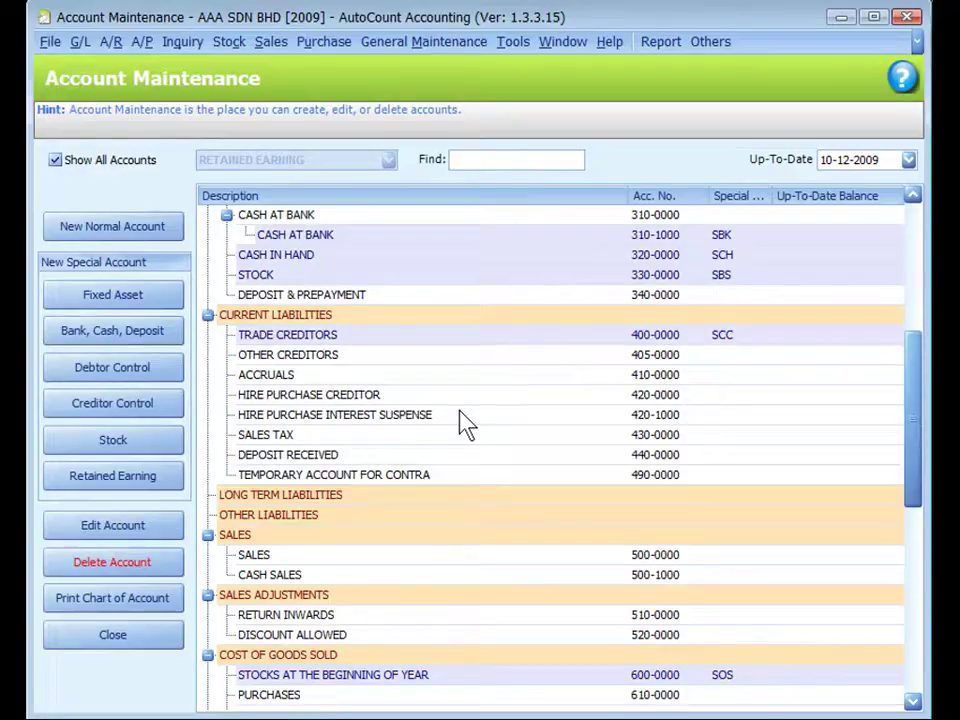
click(511, 44)
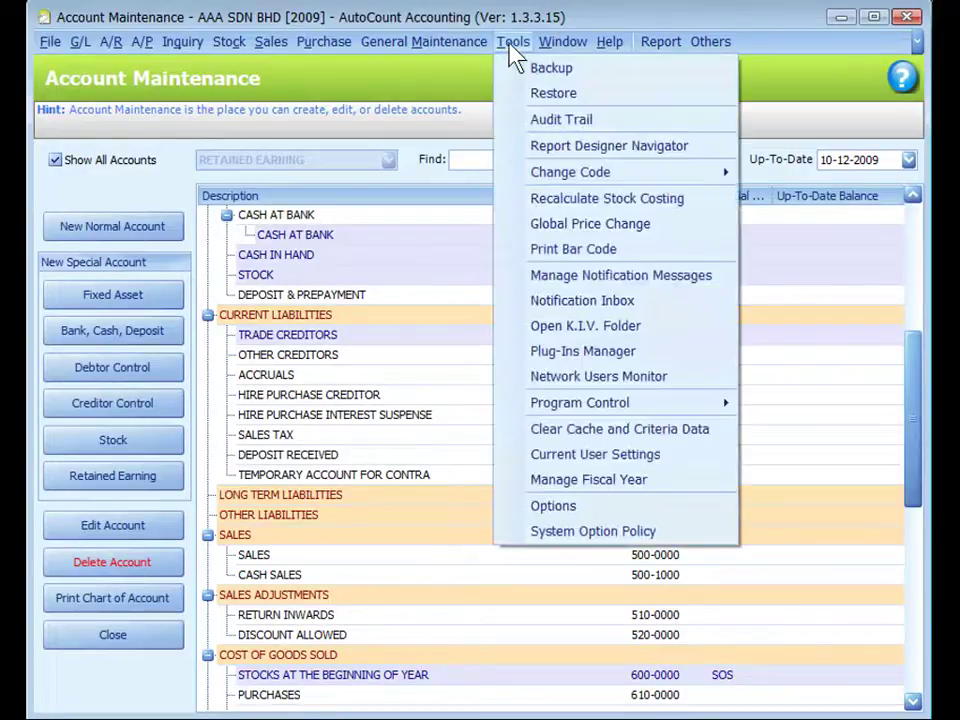
click(586, 512)
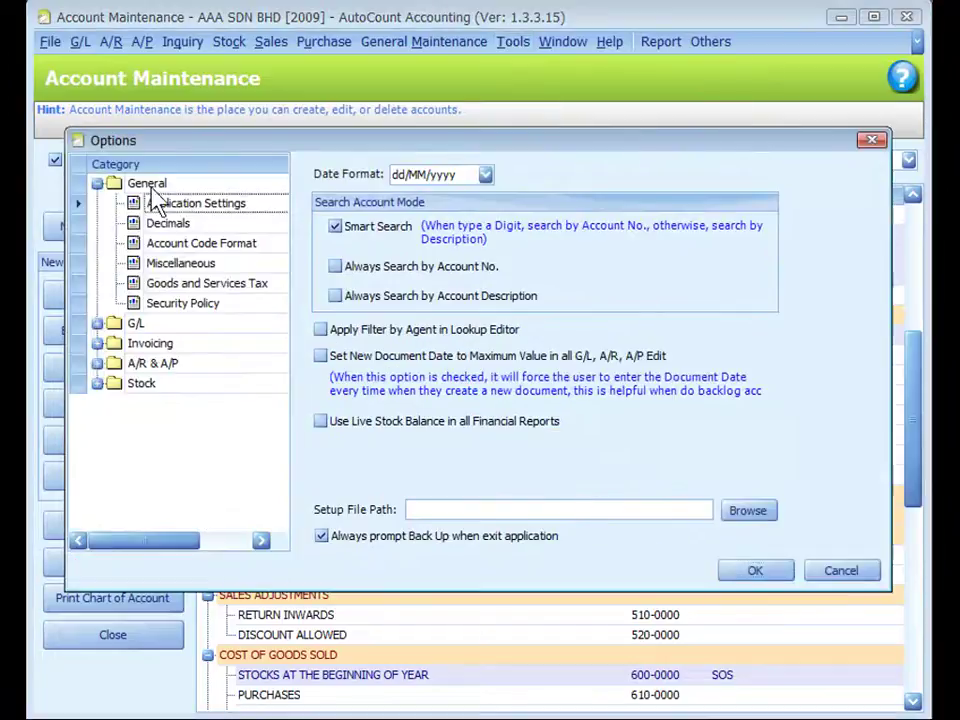
click(170, 244)
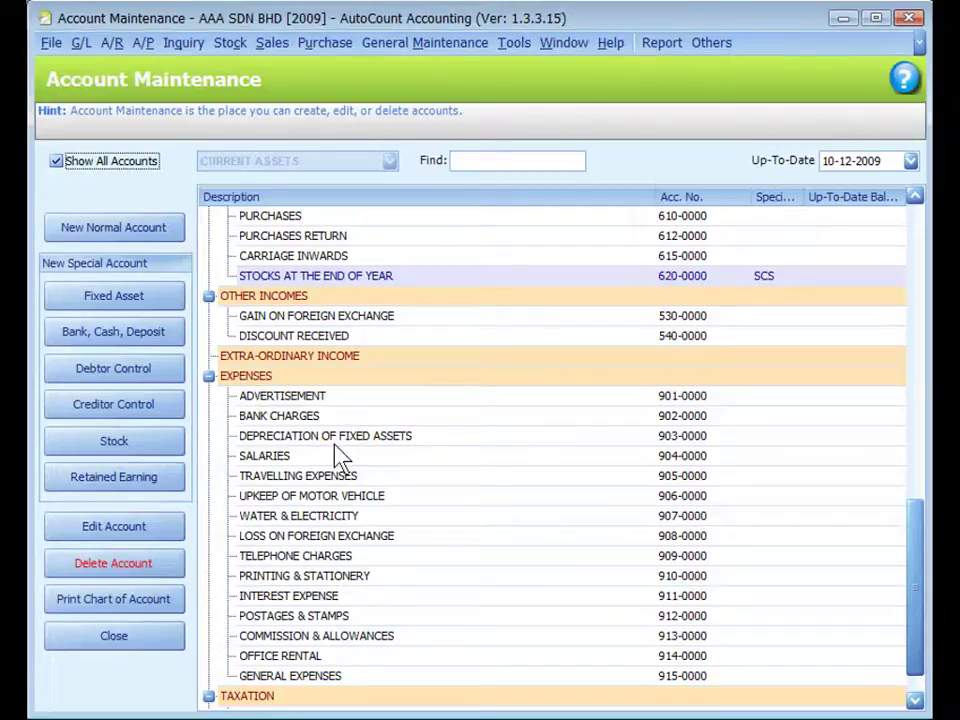
- Under EXPENSES, start a new normal account 904-0EPF described EPF CONTIBUTION (EMPLOYER)
click(331, 375)
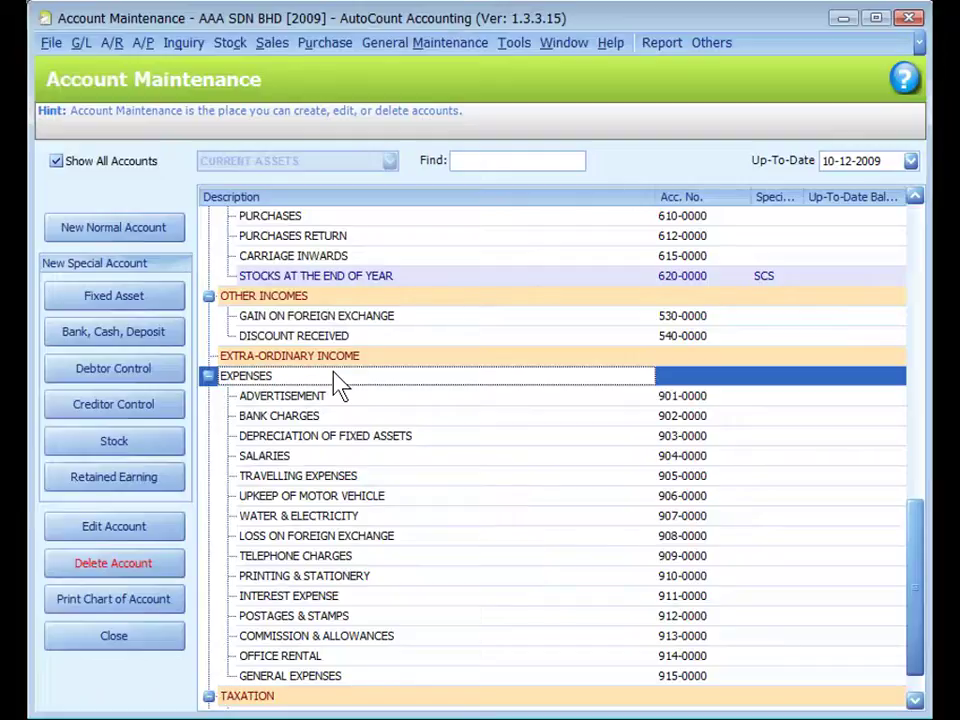
click(110, 233)
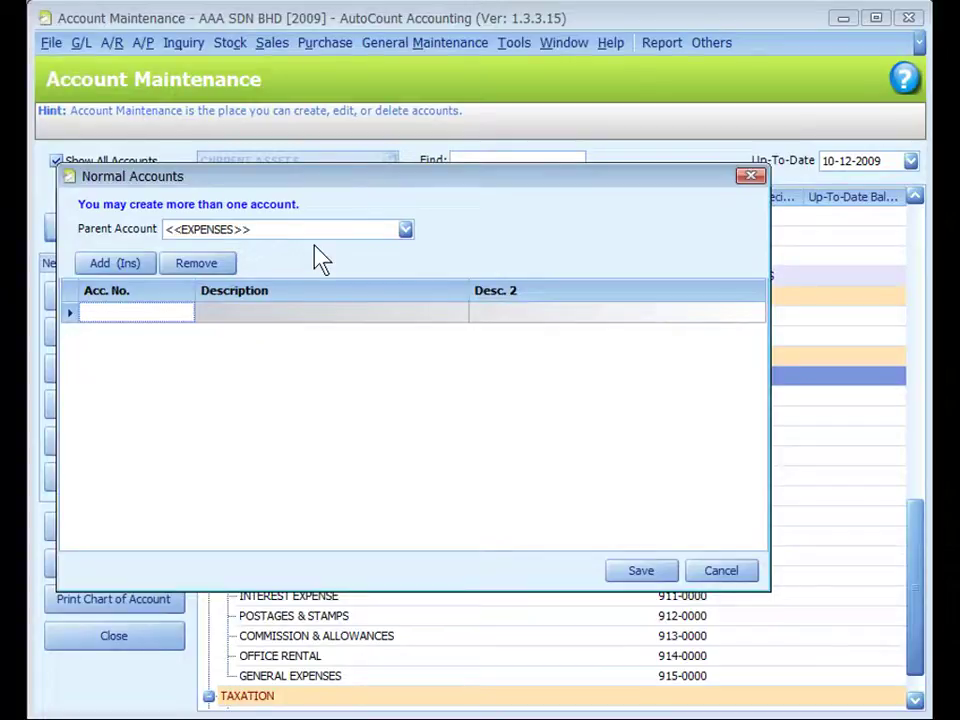
click(85, 313)
text(90)
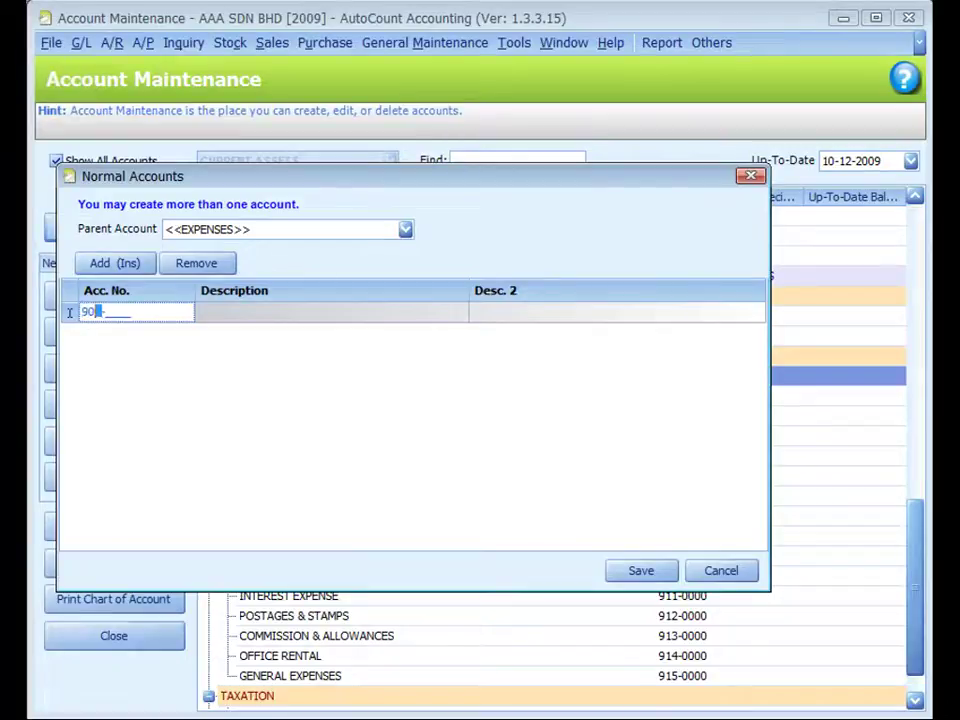
text(4-0EPF)
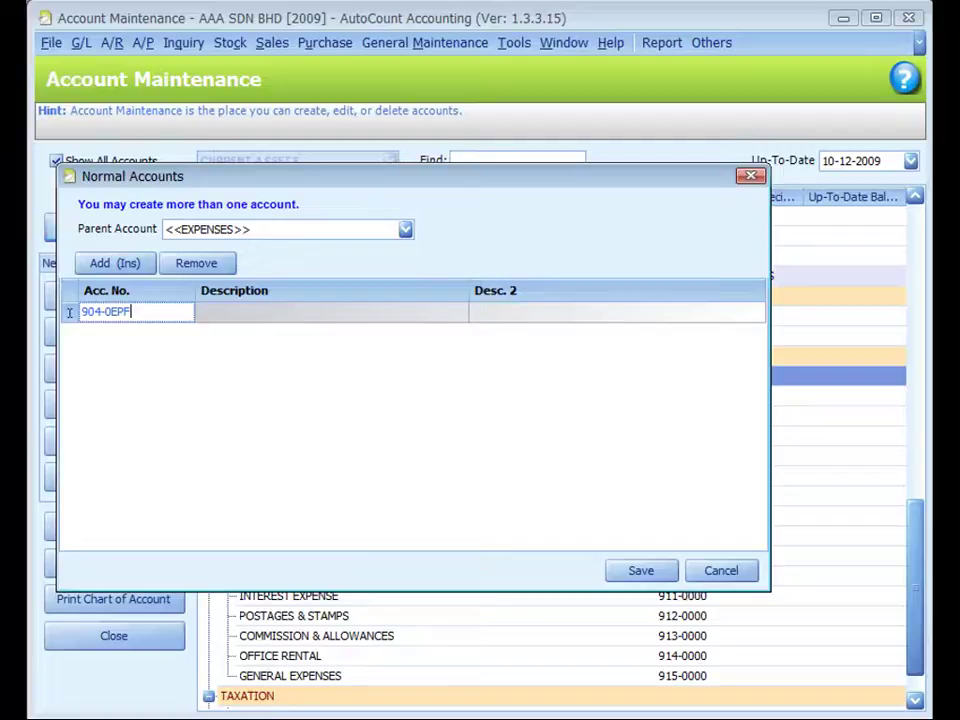
key(Tab)
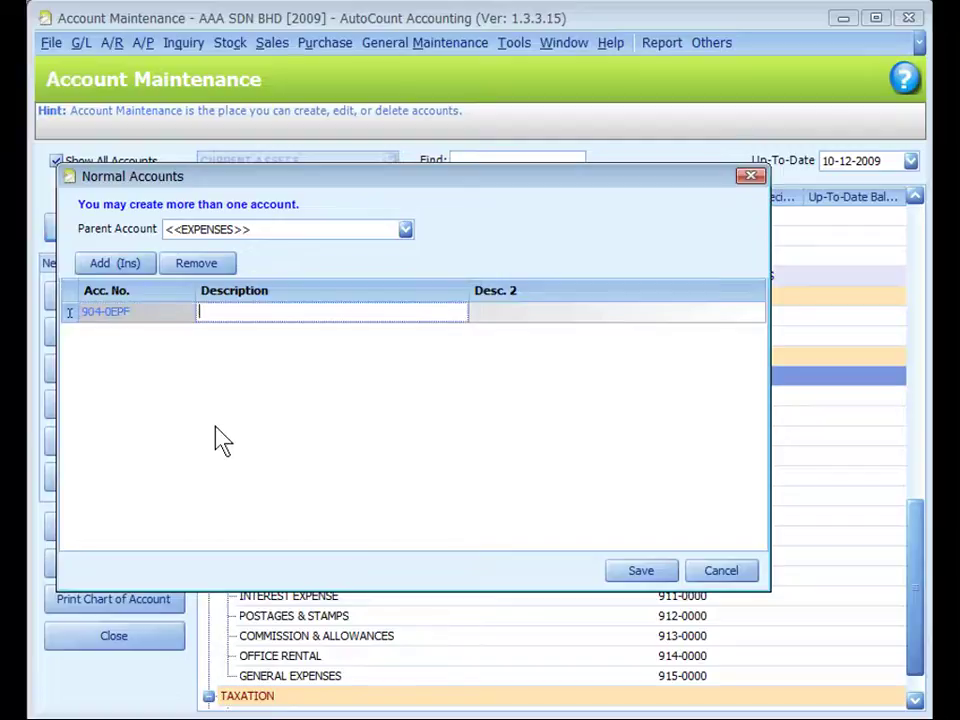
text(EPF CONTIBUTION (EMPLOYER))
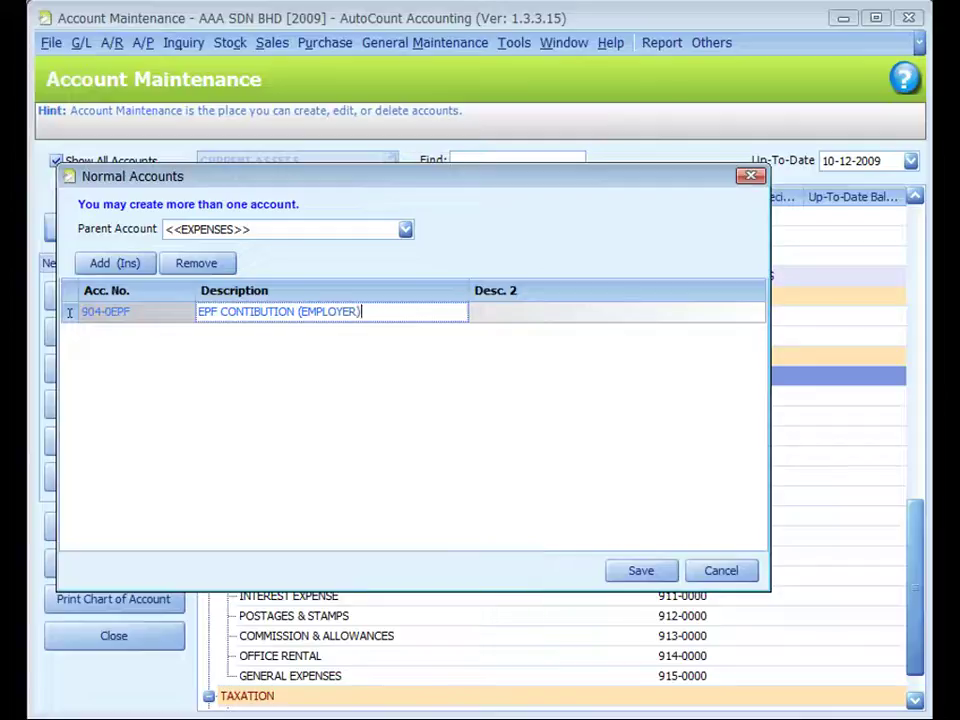
- Add a second account 904-0SOC SOCSO CONTRIBUTION (EMPLOYER), save both, and select them
click(113, 270)
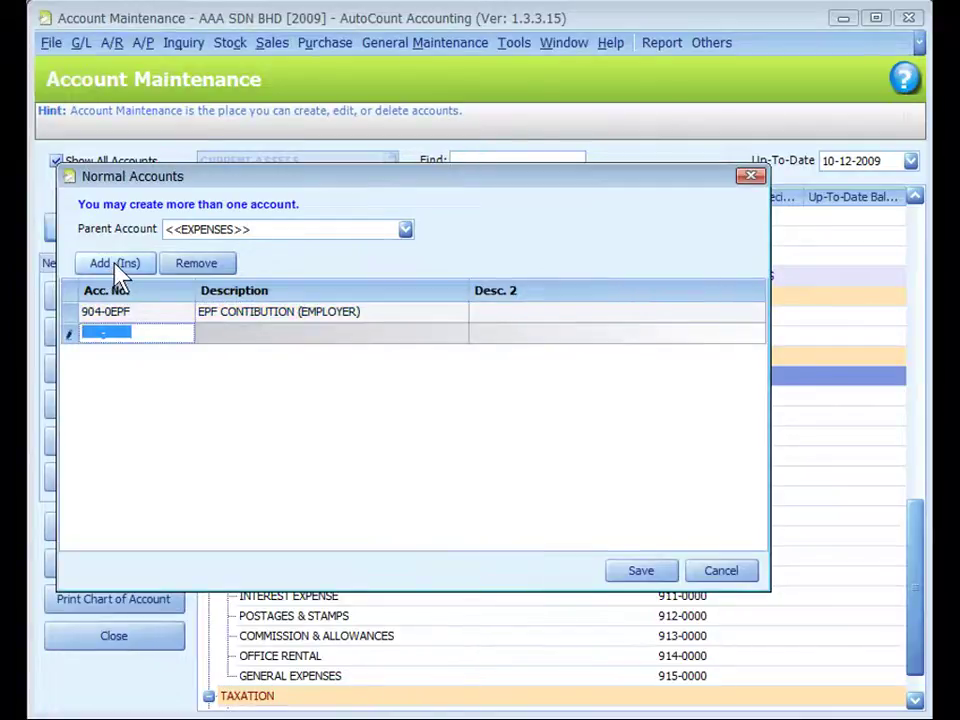
text(904-0SOC)
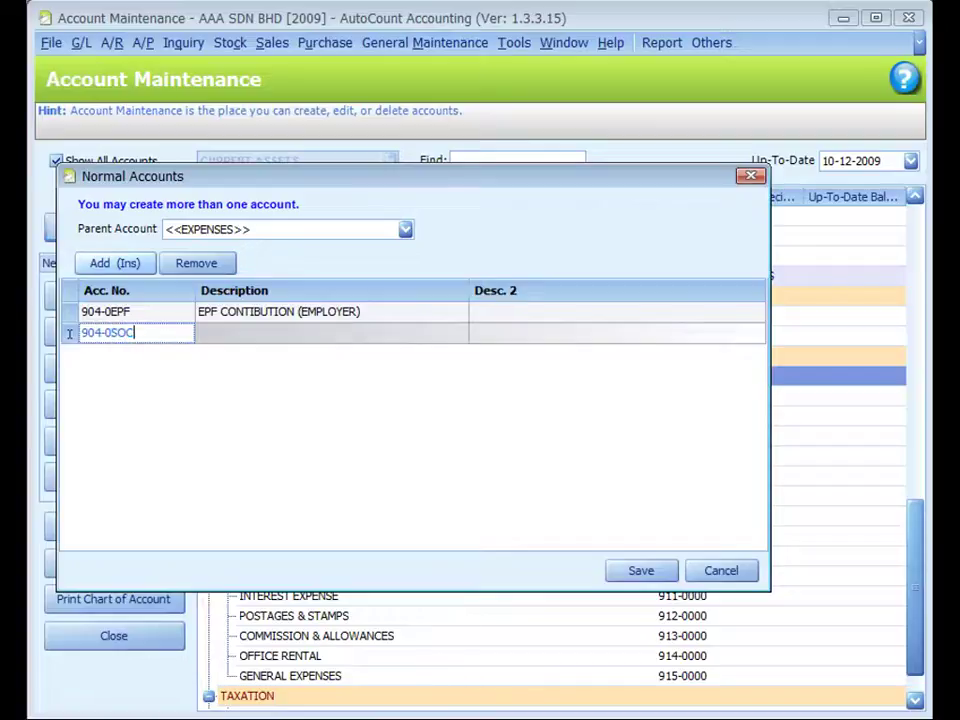
key(Tab)
text(SOCSO CONTRIBUTION)
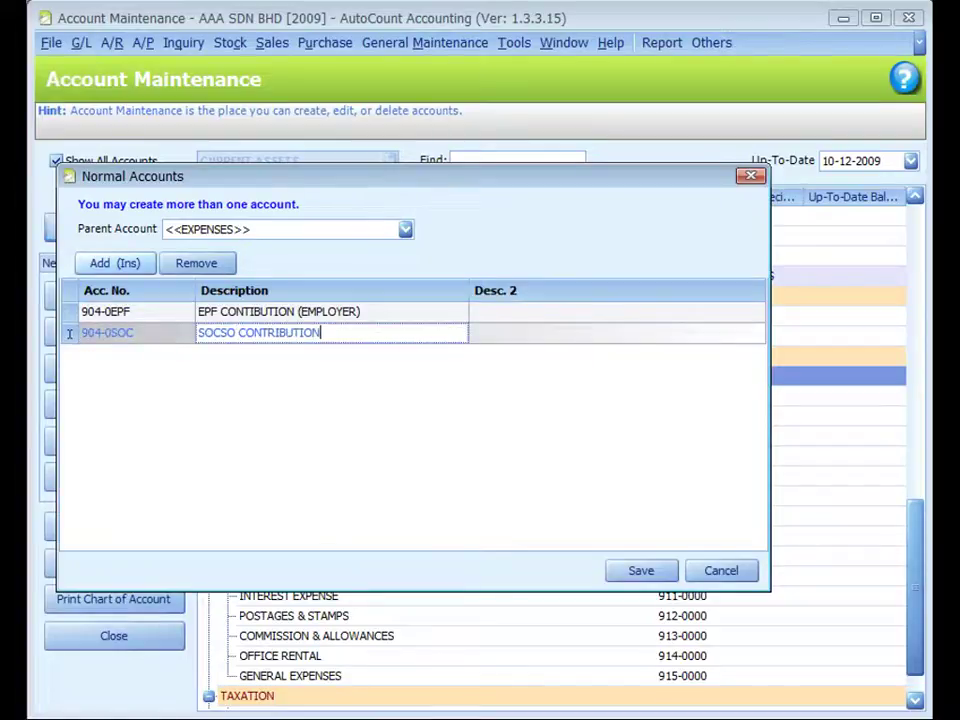
text( (EMPLOYER))
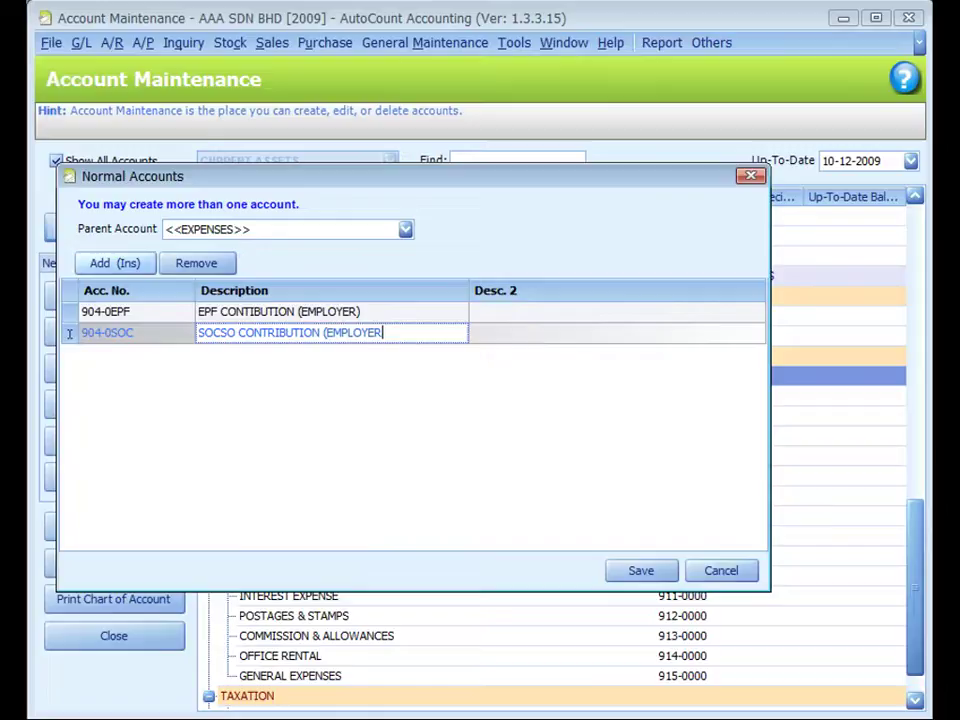
click(632, 572)
click(401, 394)
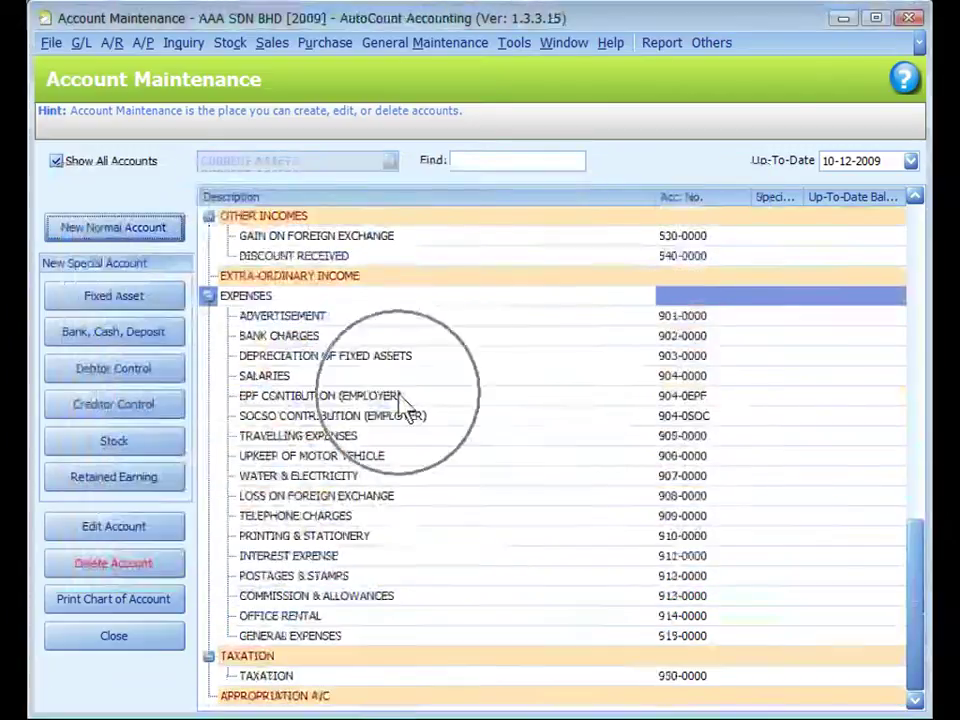
click(403, 418)
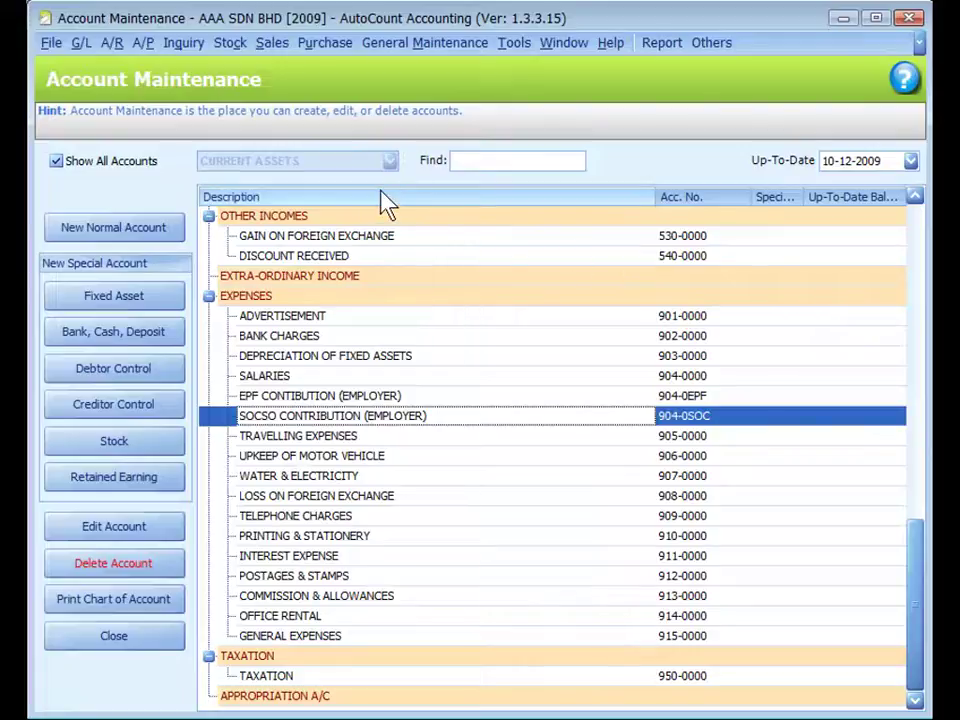
- Create fixed asset 200-5000 COMPUTER & ICT with depreciation account 200-5005, then save
click(116, 298)
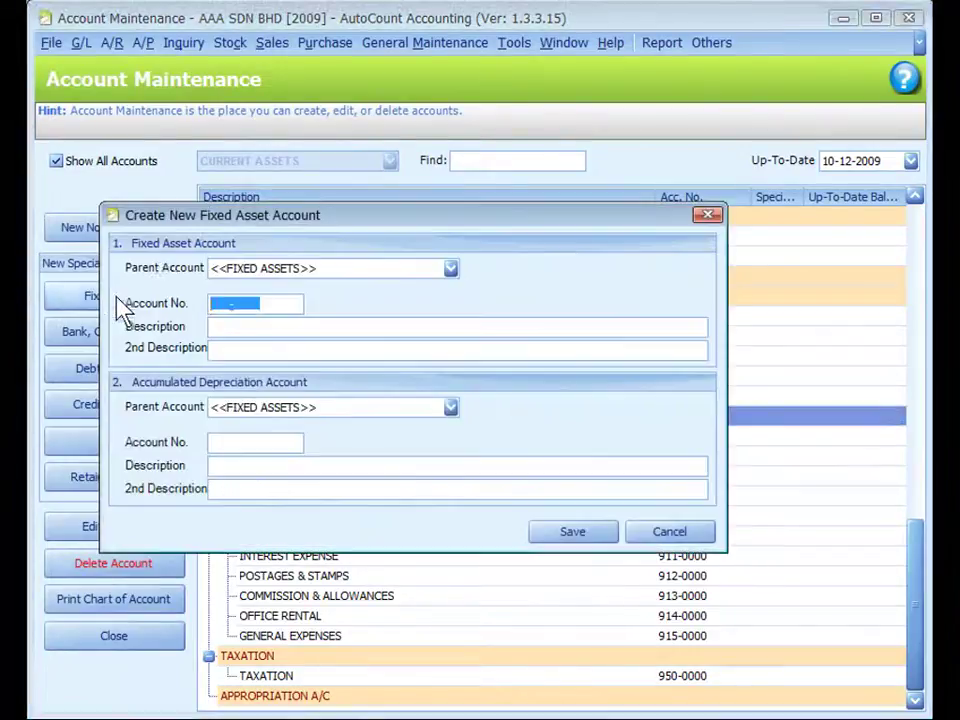
click(224, 306)
click(212, 306)
click(212, 306)
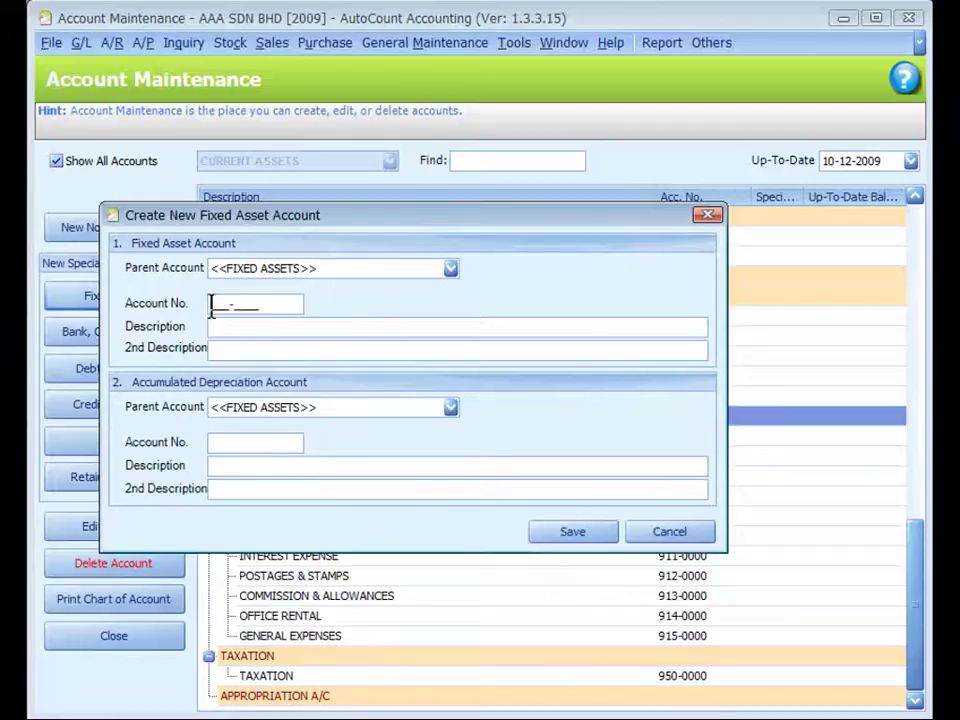
text(2005000)
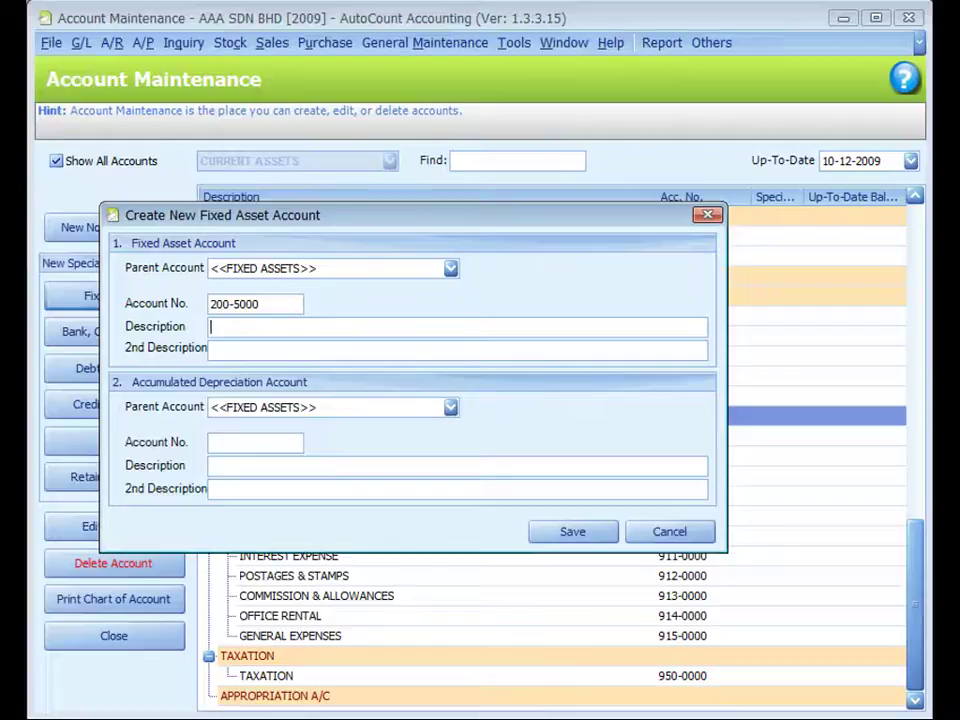
text(COMPUTER & ICT)
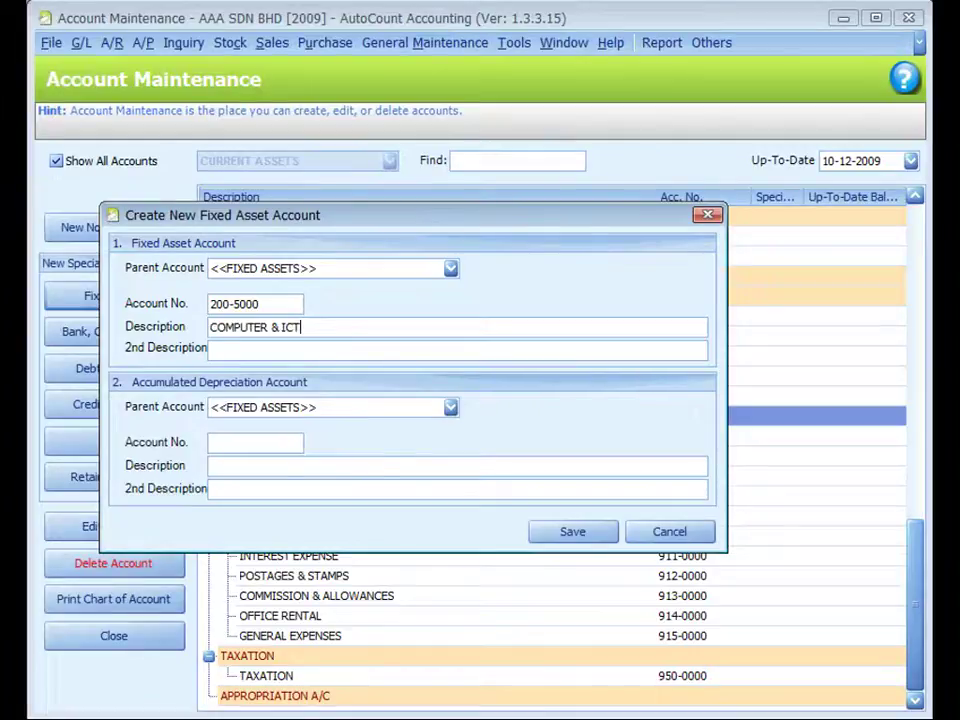
key(Tab)
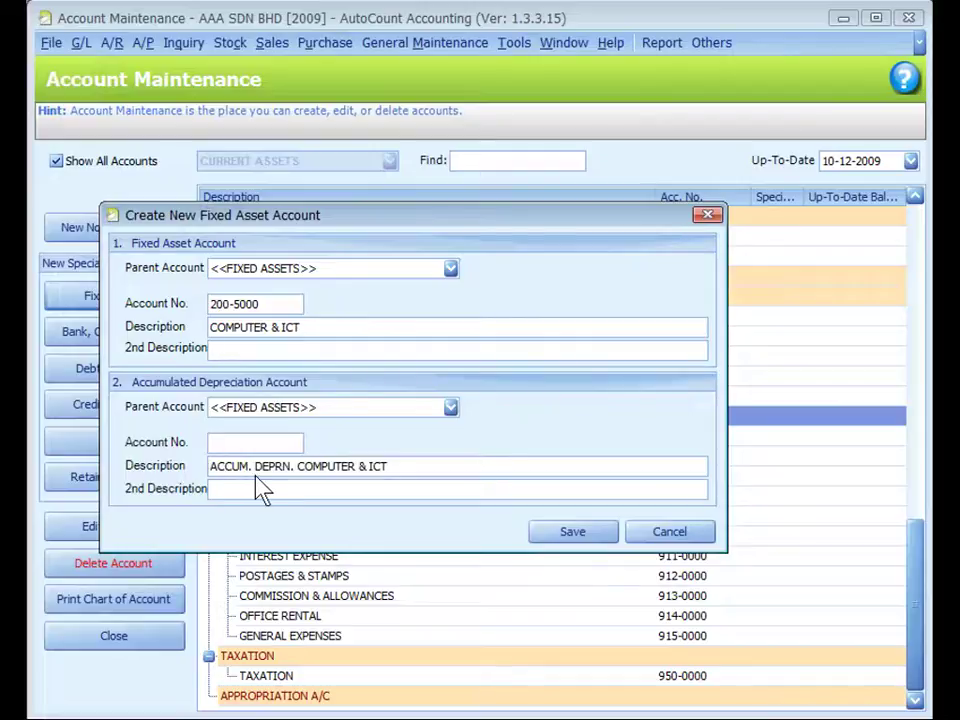
click(214, 442)
text(200-5005)
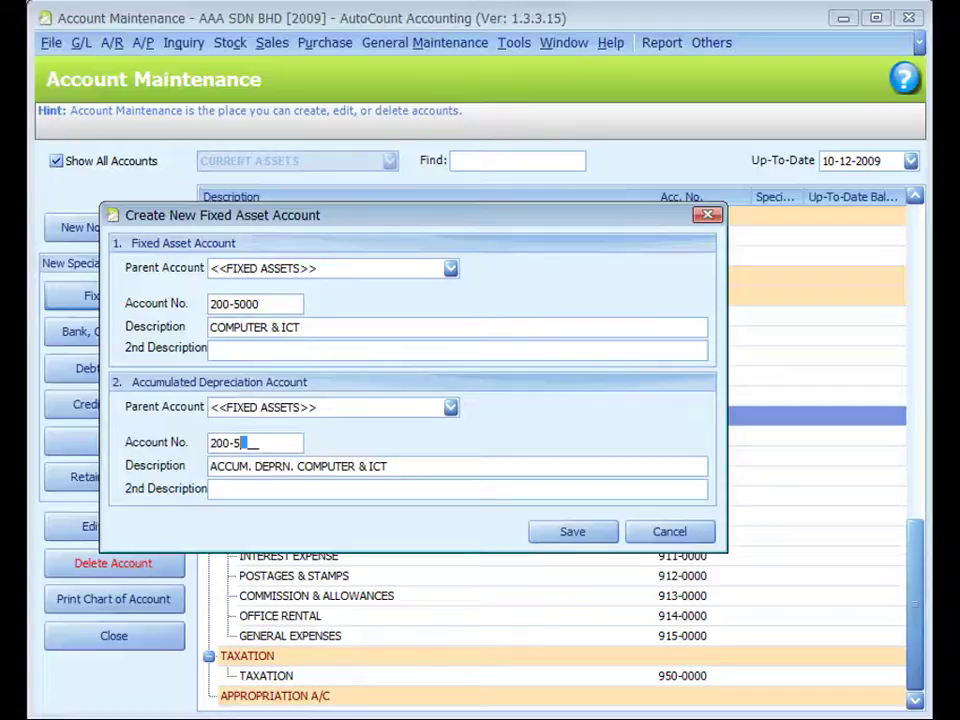
click(563, 537)
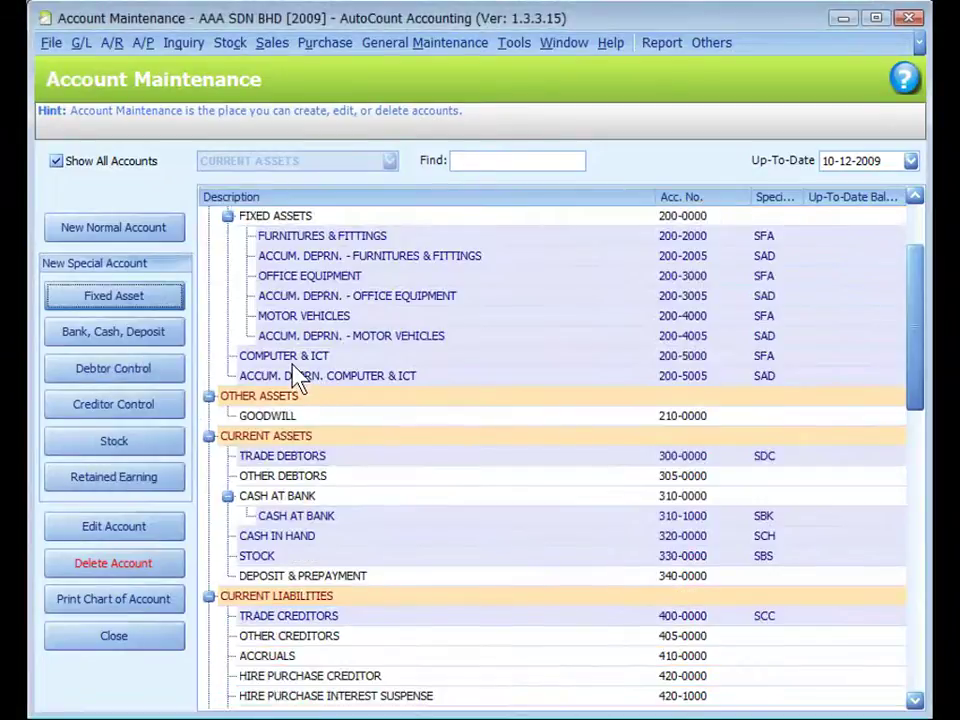
- Drag COMPUTER & ICT and ACCUM. DEPRN. COMPUTER & ICT onto FIXED ASSETS 200-0000, confirming each move
click(343, 398)
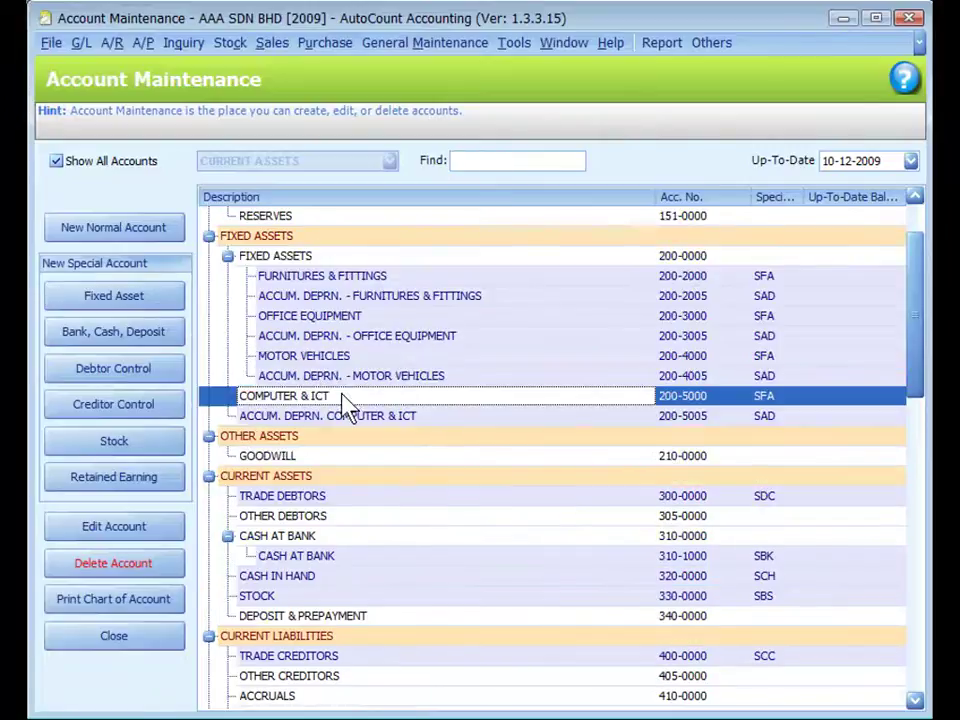
drag(343, 402, 322, 267)
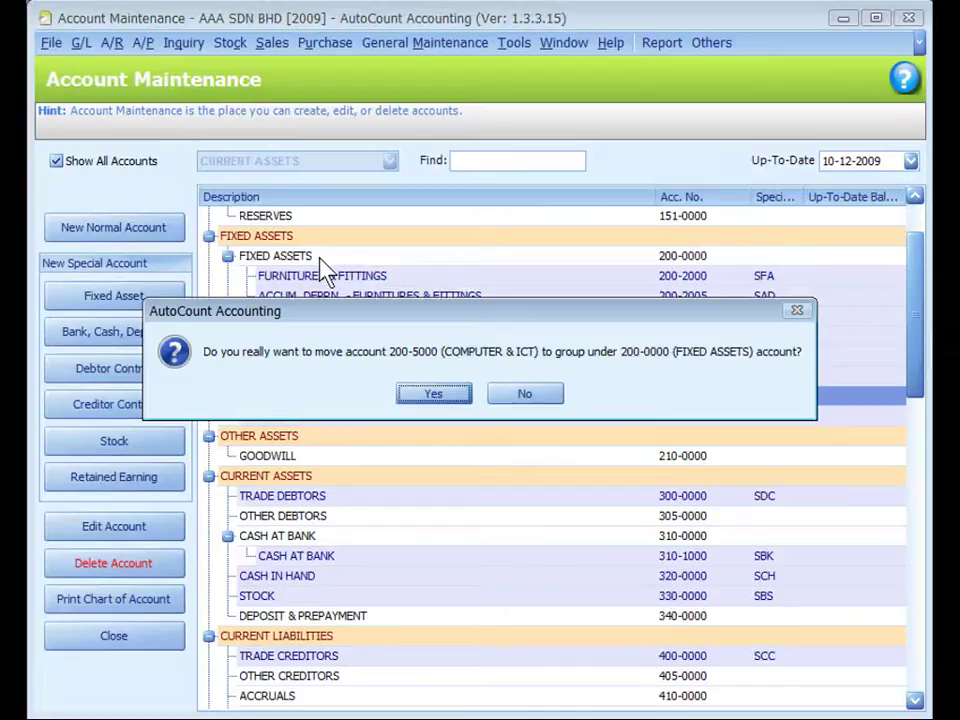
click(436, 395)
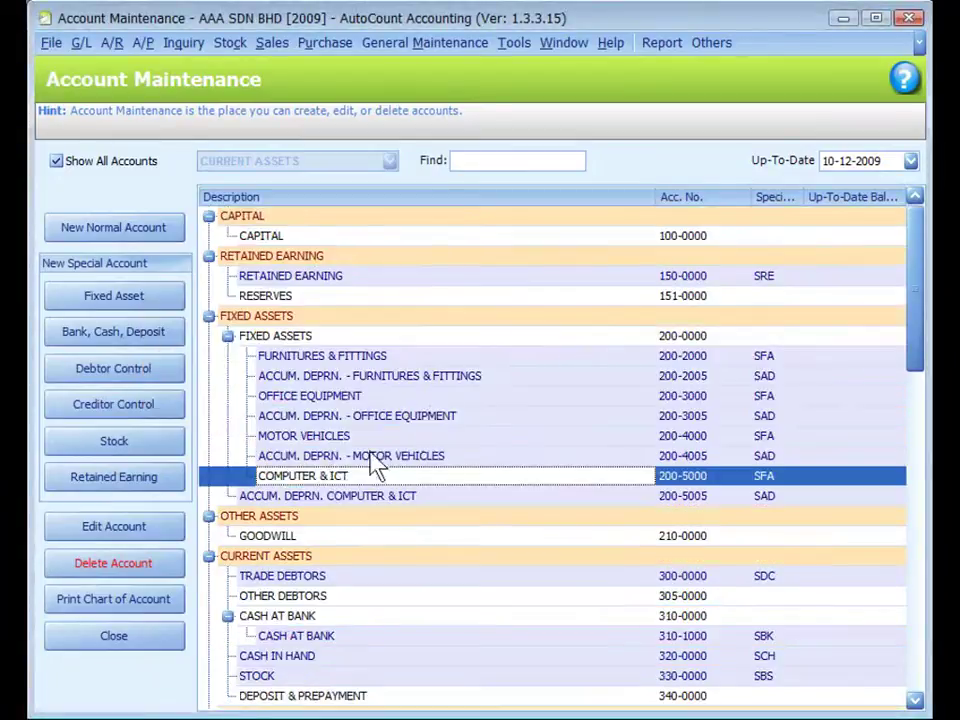
drag(286, 500, 302, 340)
click(434, 400)
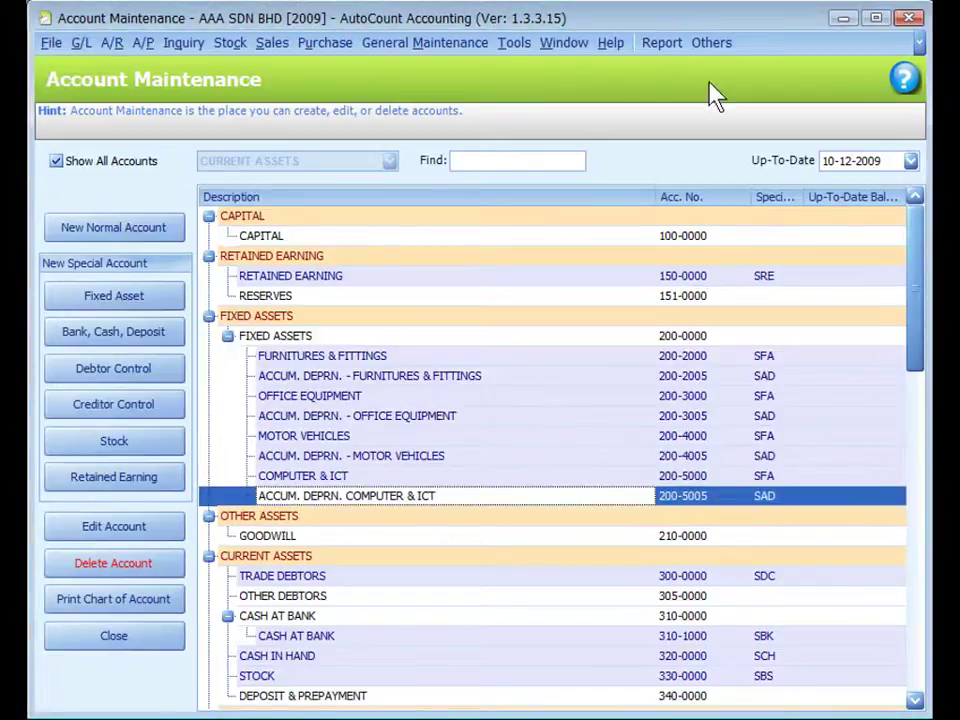
- Save the Maintain Fixed Asset Links list pairing 200-5000 with 200-5005
click(707, 45)
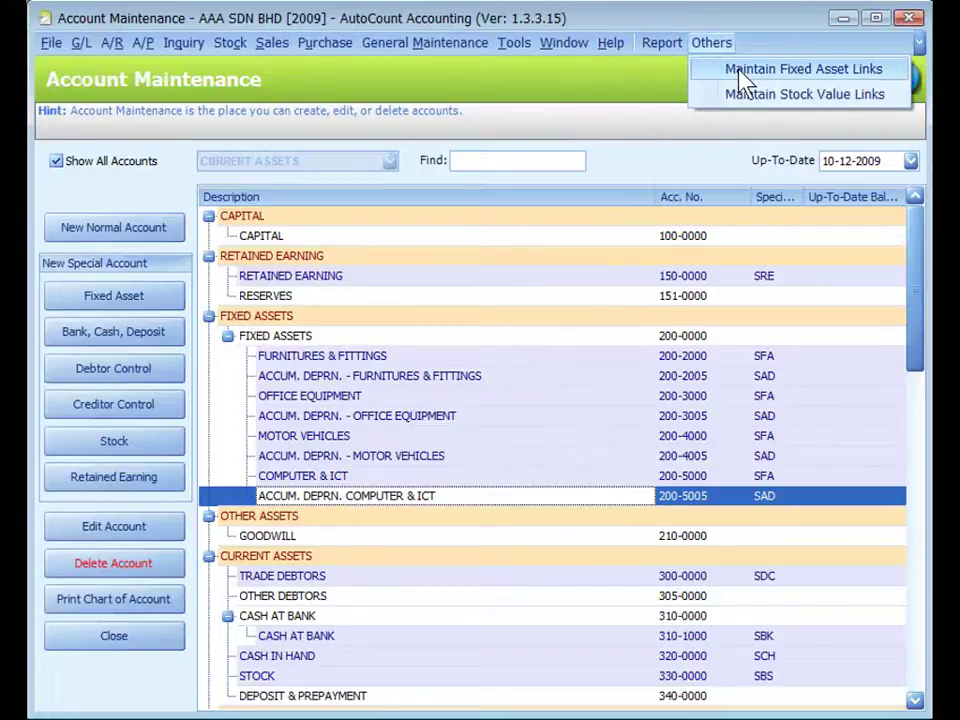
click(742, 70)
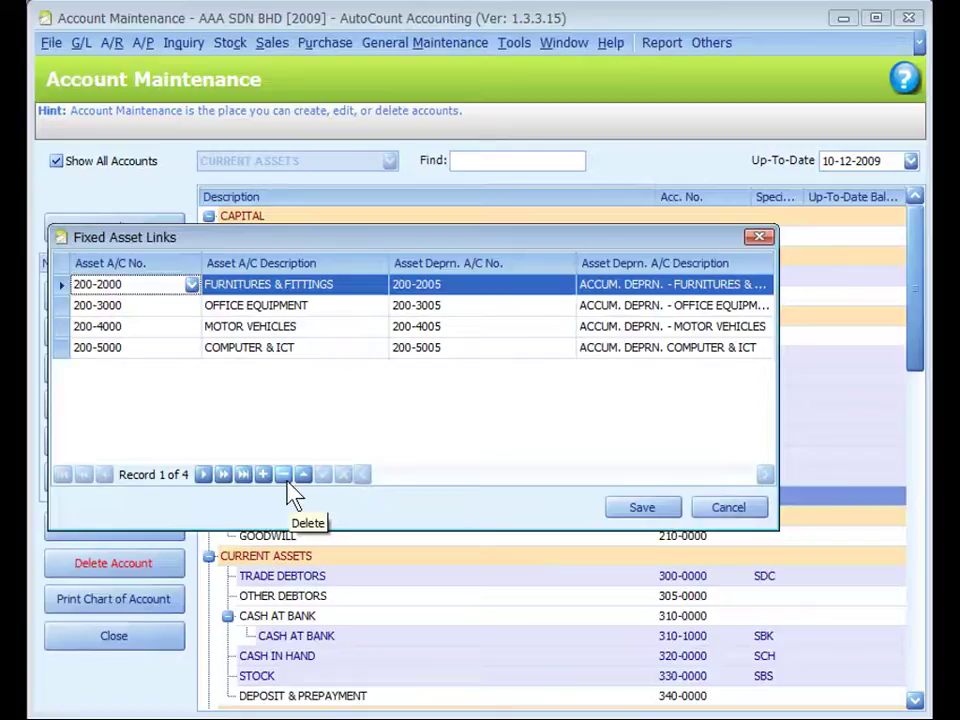
click(640, 510)
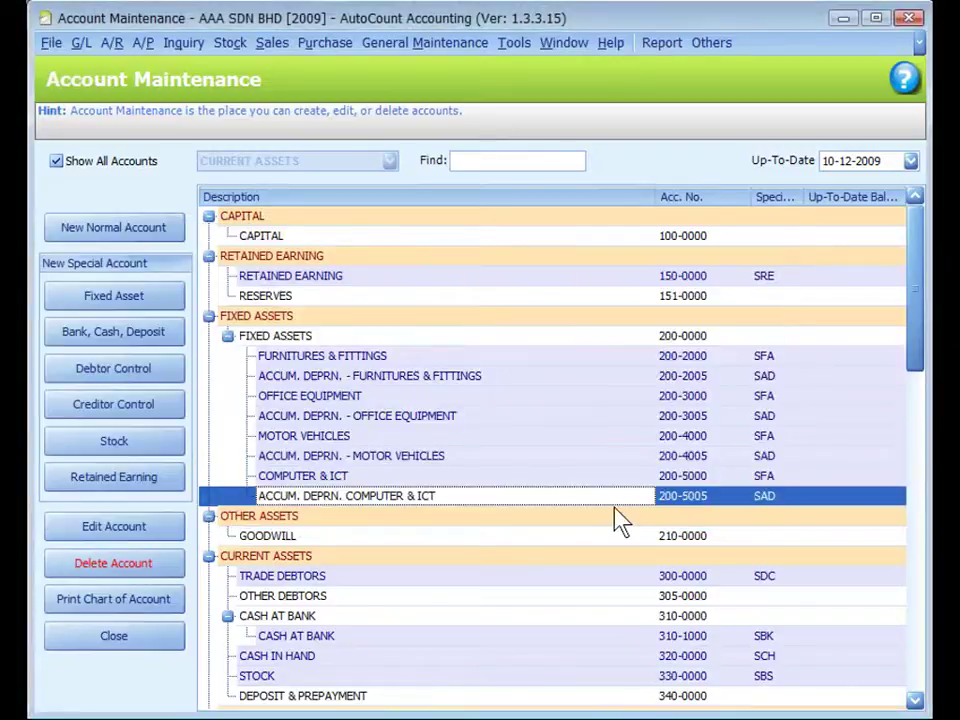
click(124, 332)
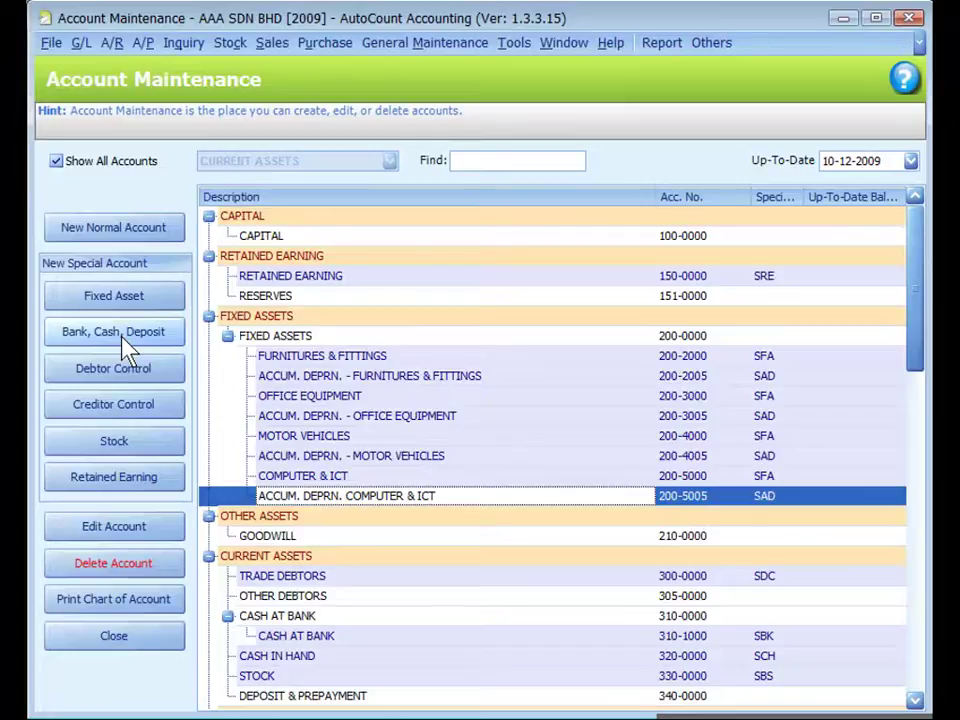
- Start bank account 310-2000 'MBB' with payment method MBB-CHEQUE on the BANK journal
click(122, 338)
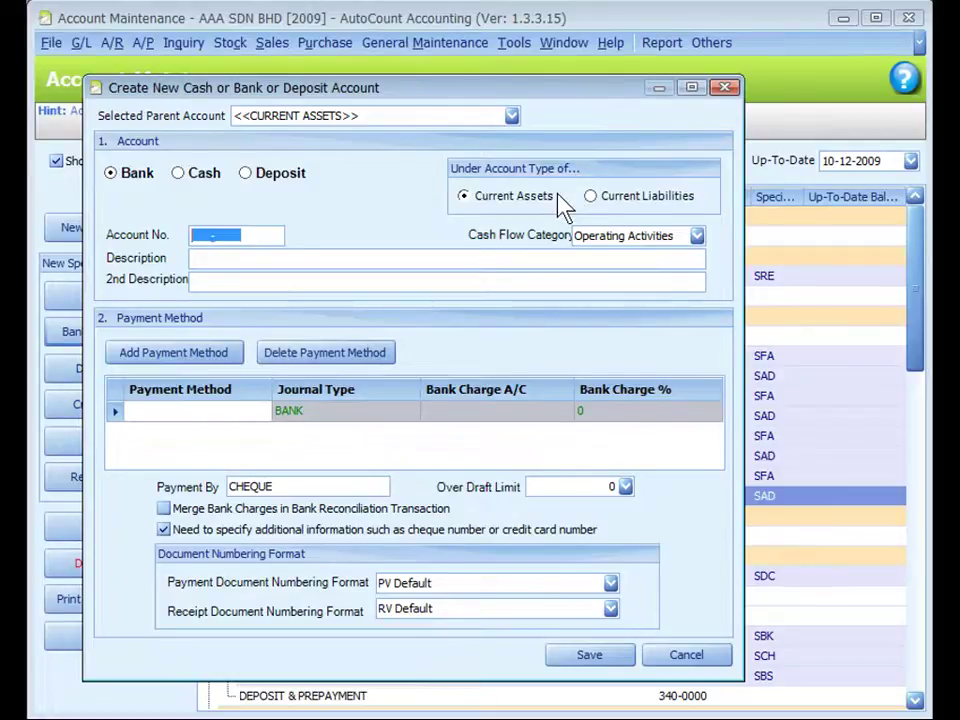
text(310-)
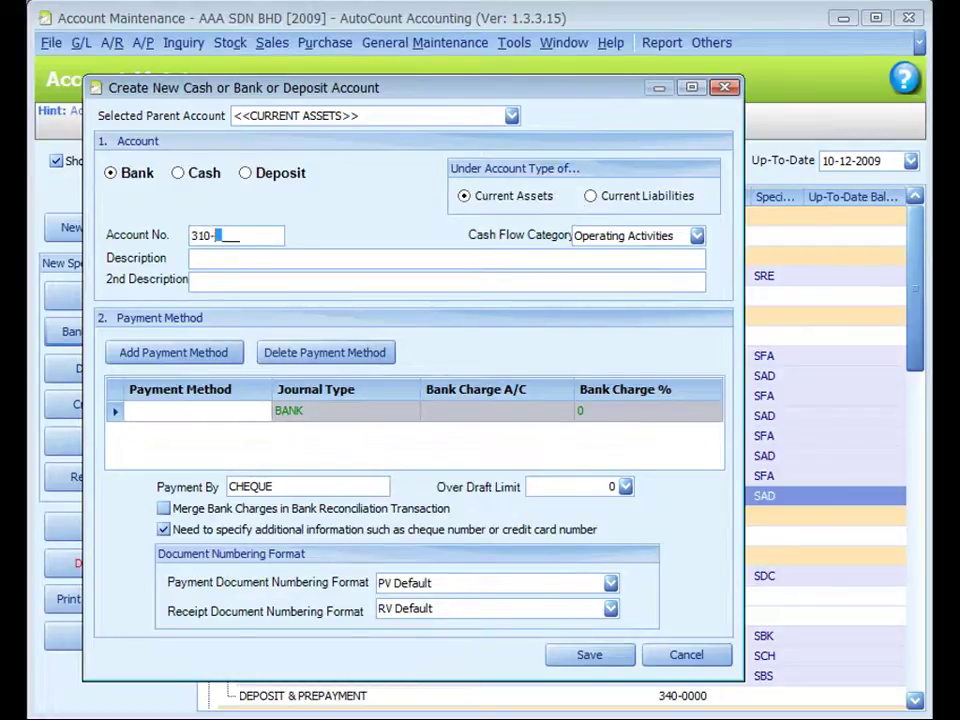
text(2000)
click(648, 258)
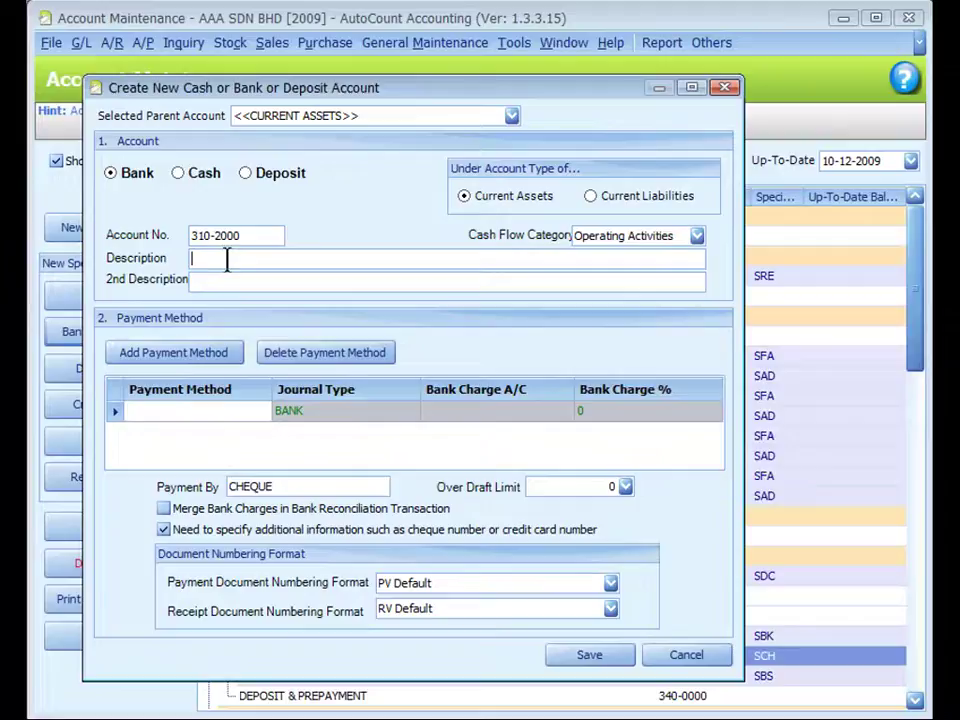
text(MBB)
click(158, 412)
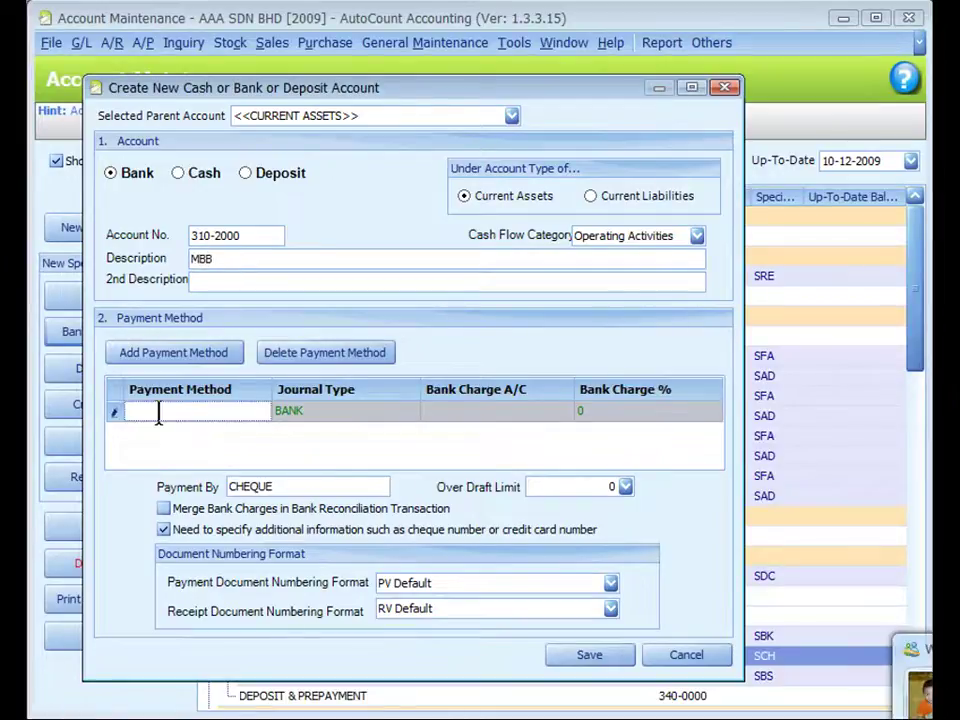
text(MBB)
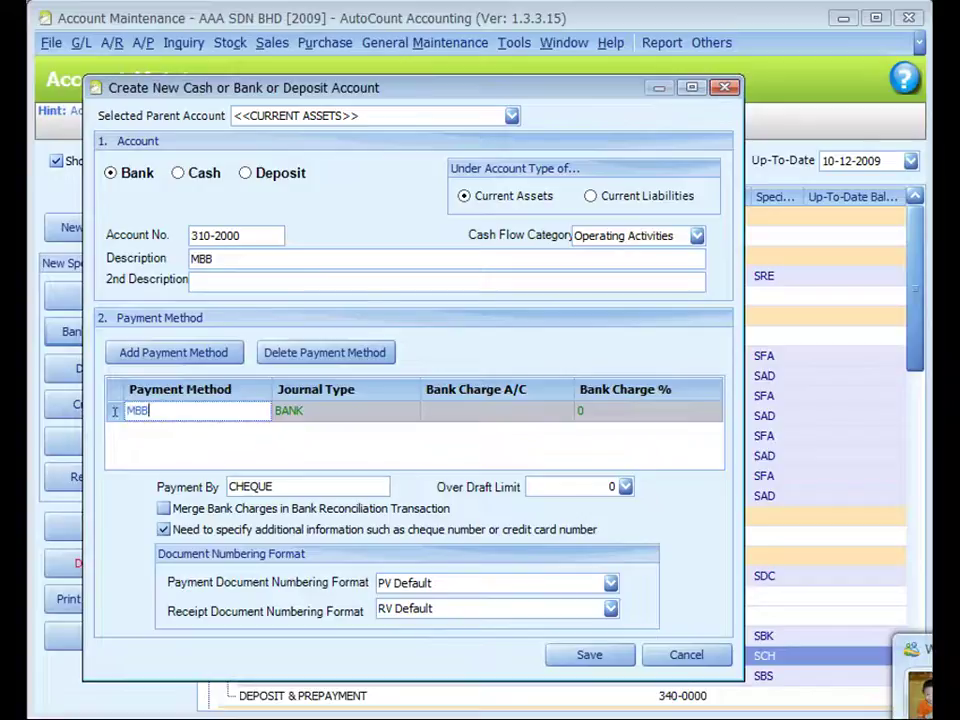
text(-CHEQUE)
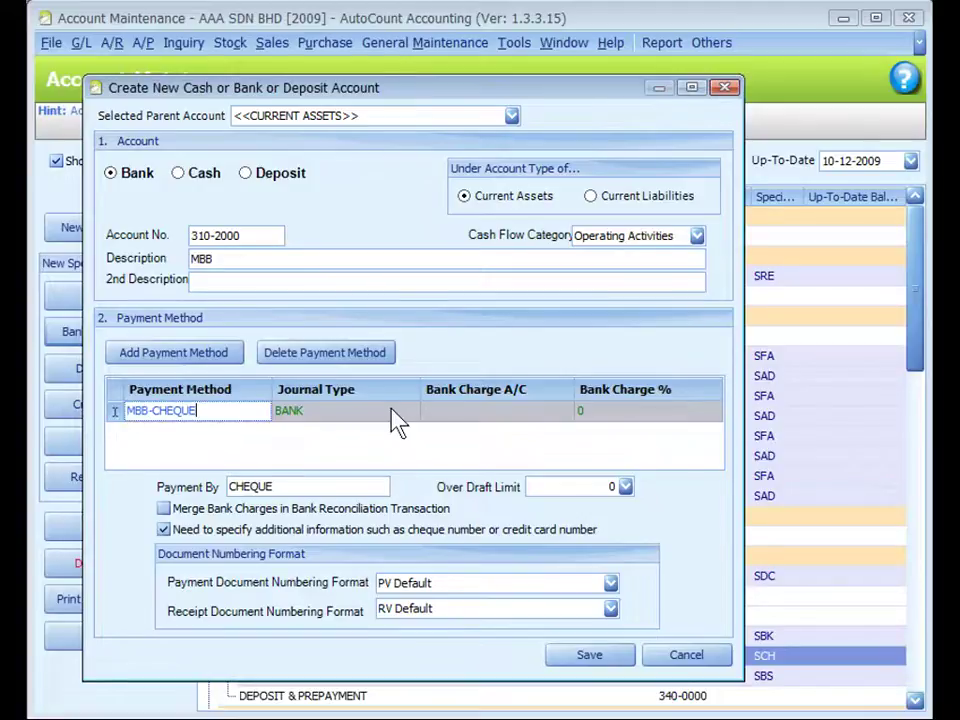
click(392, 410)
click(411, 413)
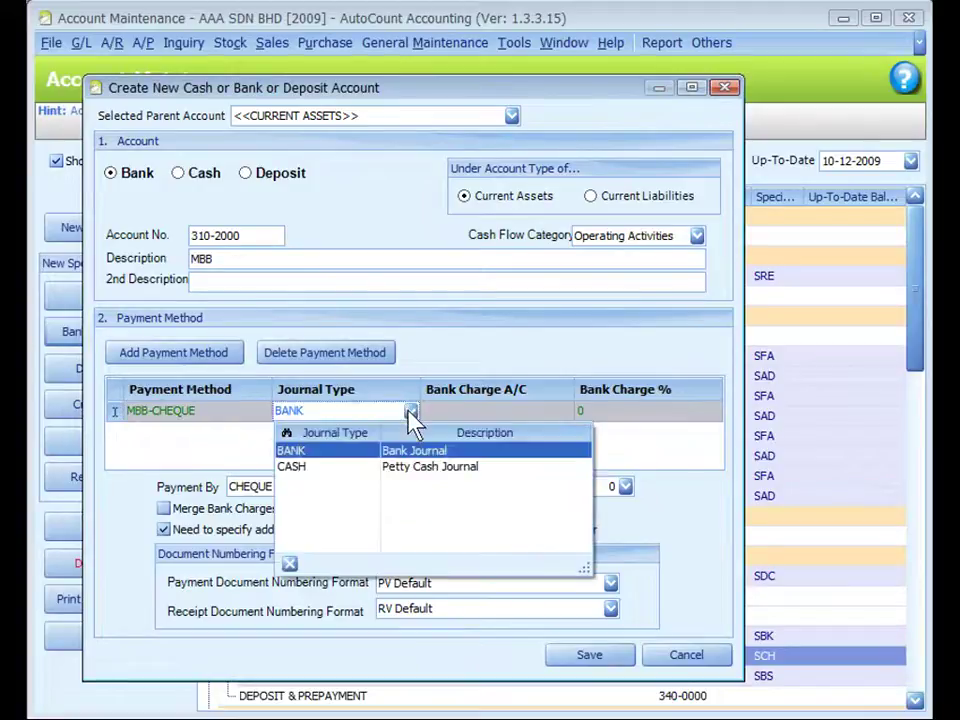
click(411, 413)
click(566, 414)
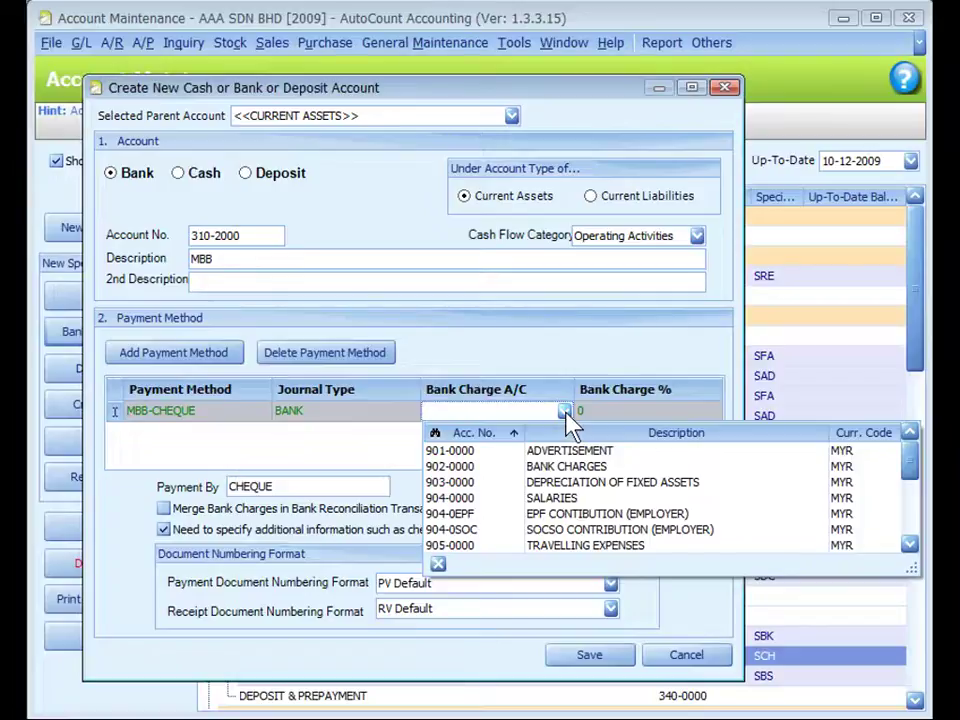
- Close the Bank Charge A/C lookup so MBB-CHEQUE has no bank charge account
click(564, 411)
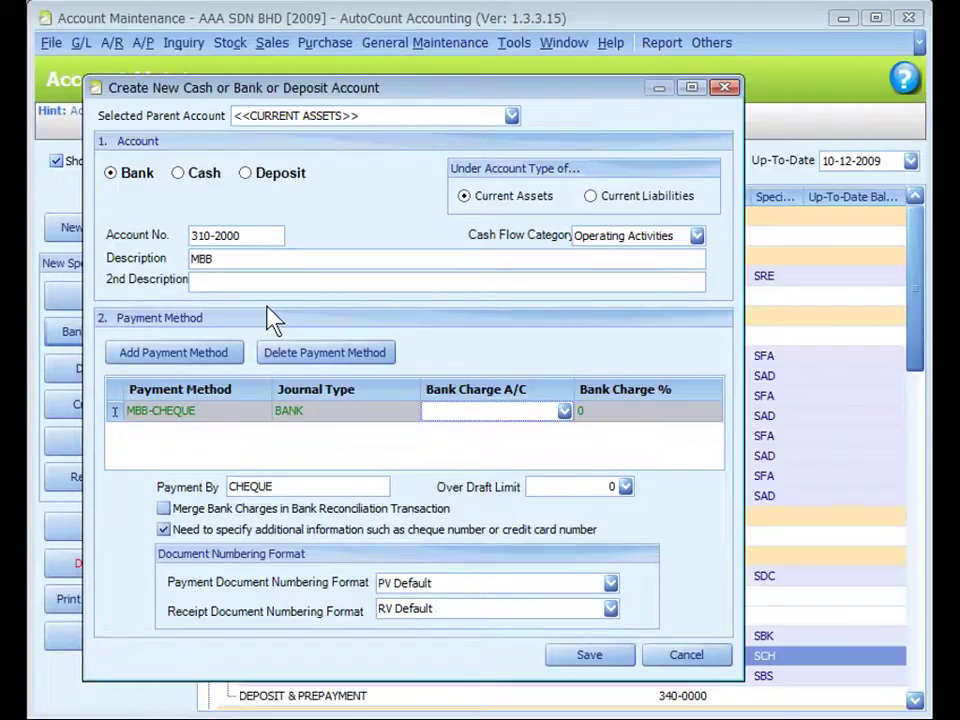
- Save bank account MBB 310-2000 and move it under CASH AT BANK
click(590, 659)
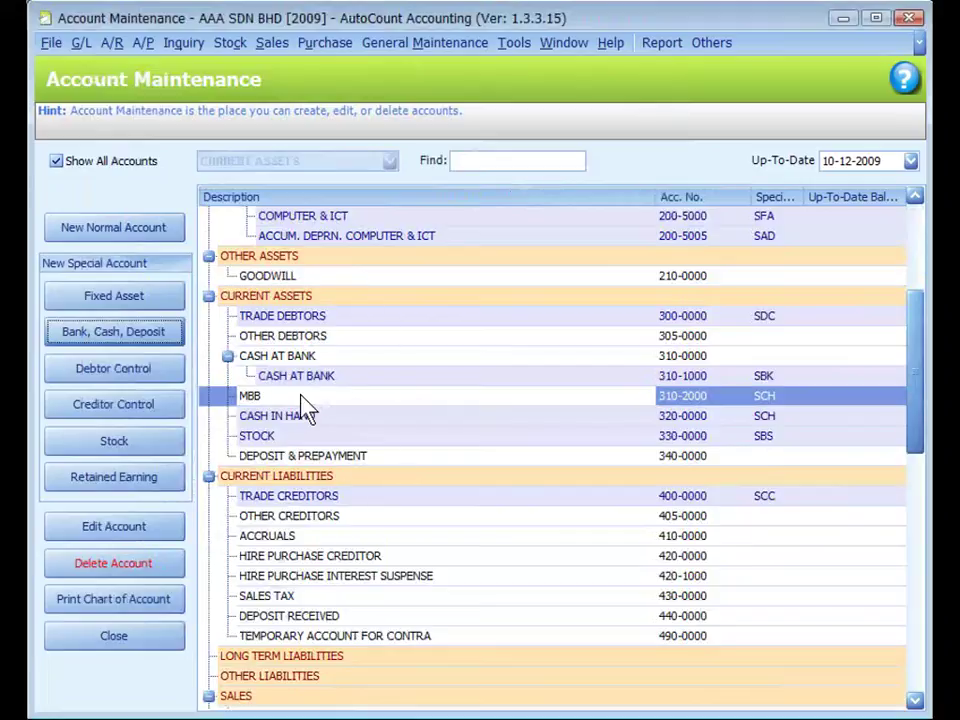
drag(305, 410, 311, 368)
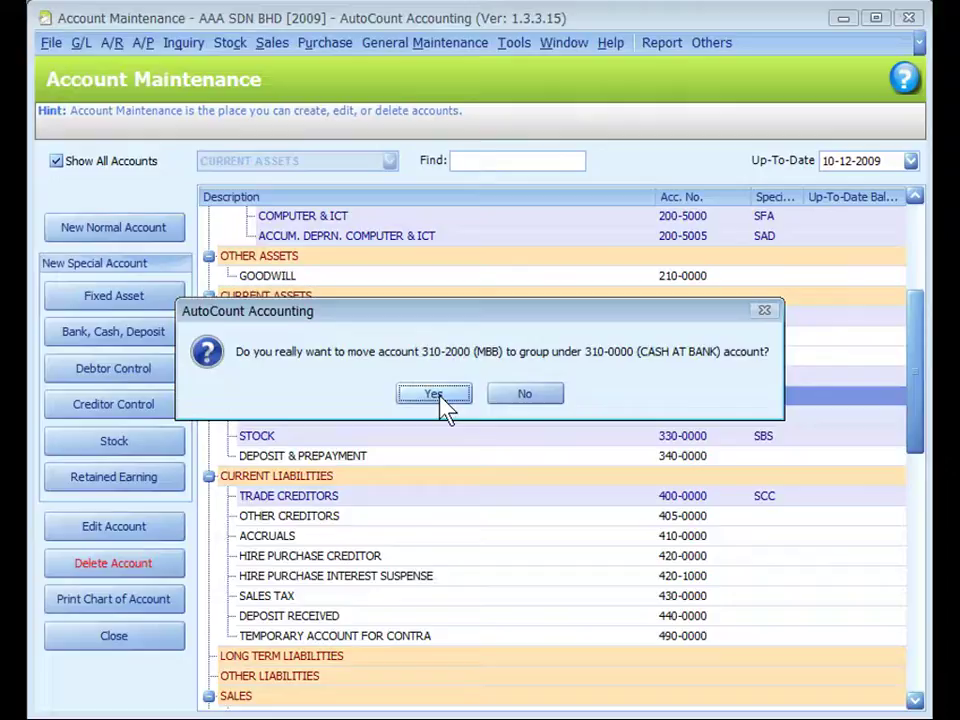
click(438, 396)
- Rename account 310-1000 from CASH AT BANK to PBB and save it
scroll(450, 536, down, 3)
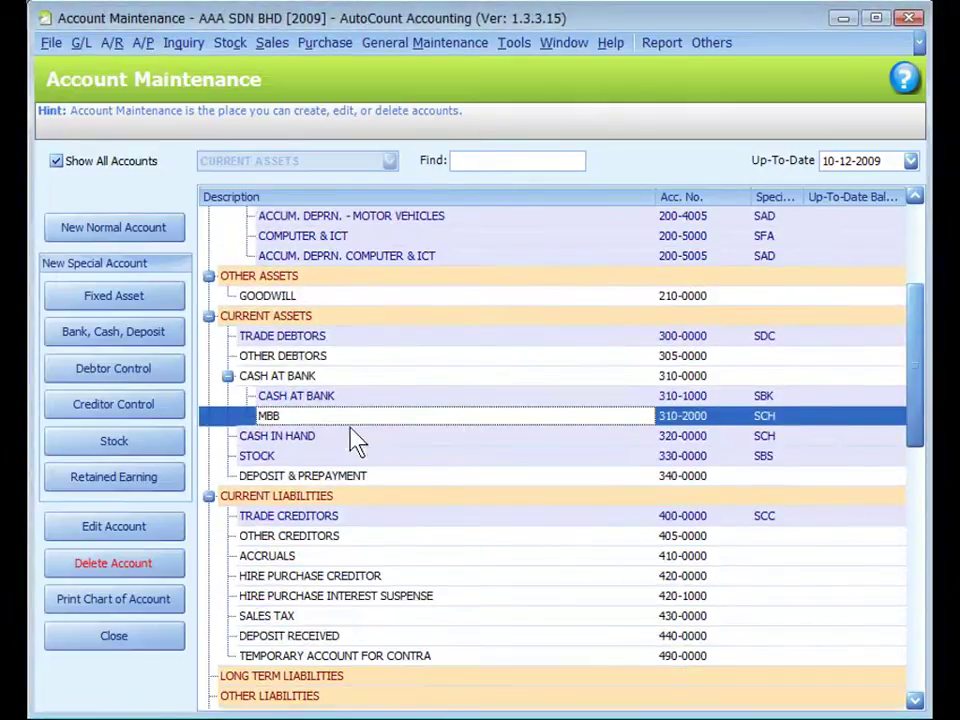
click(323, 400)
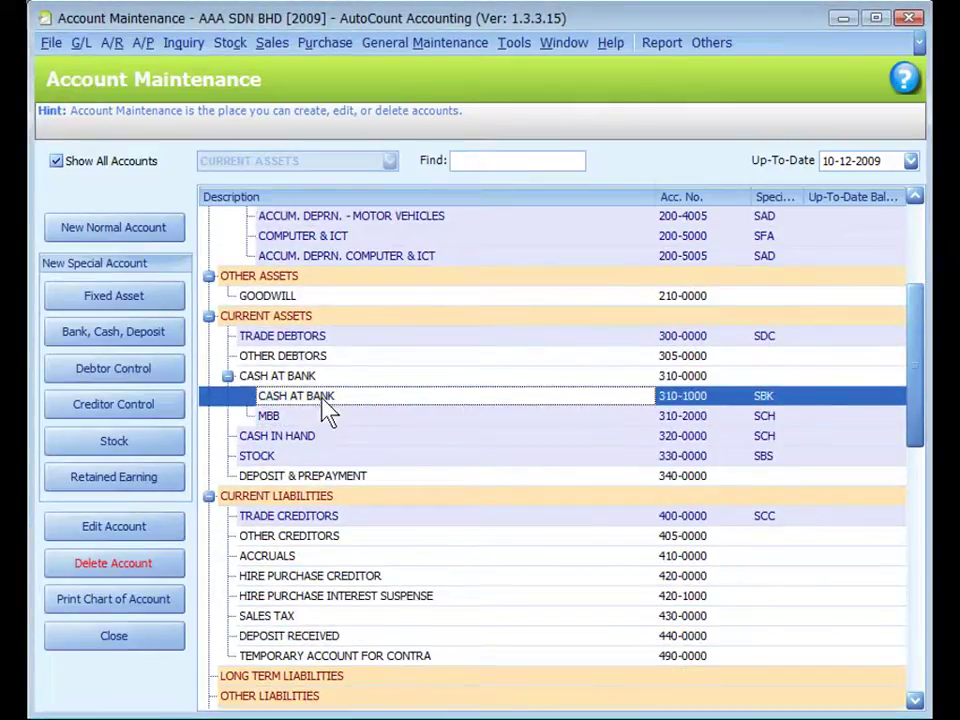
click(128, 532)
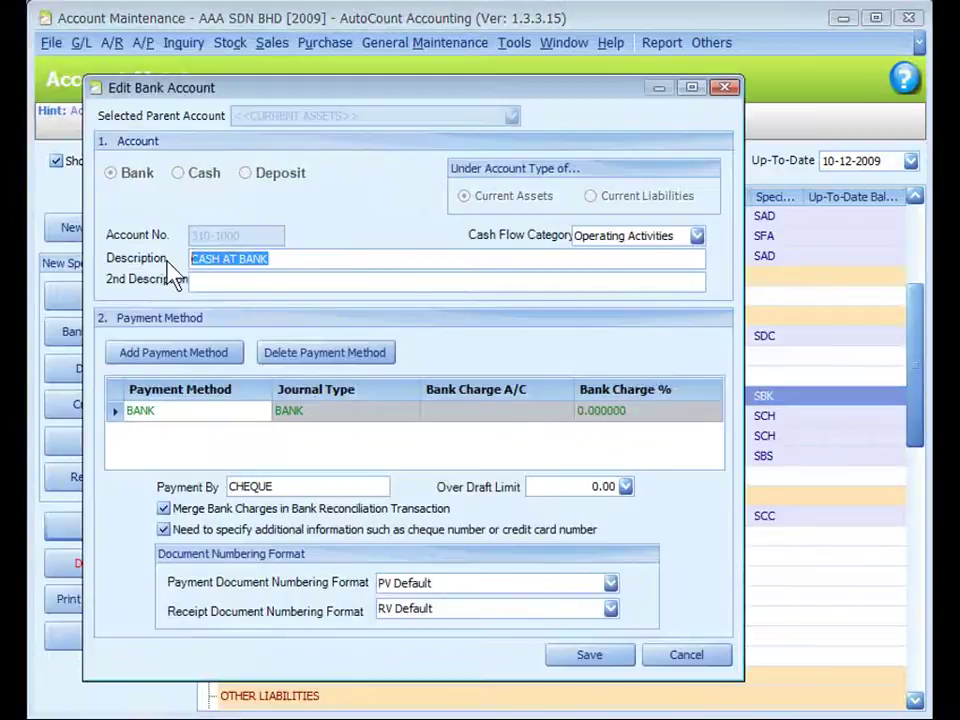
text(P)
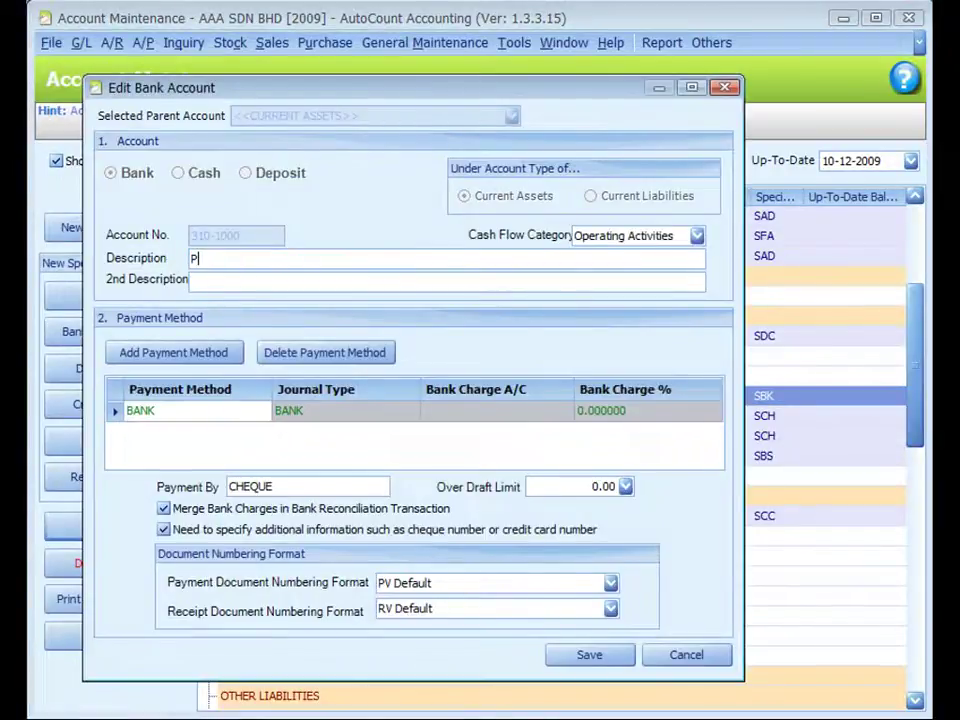
text(BB)
click(585, 658)
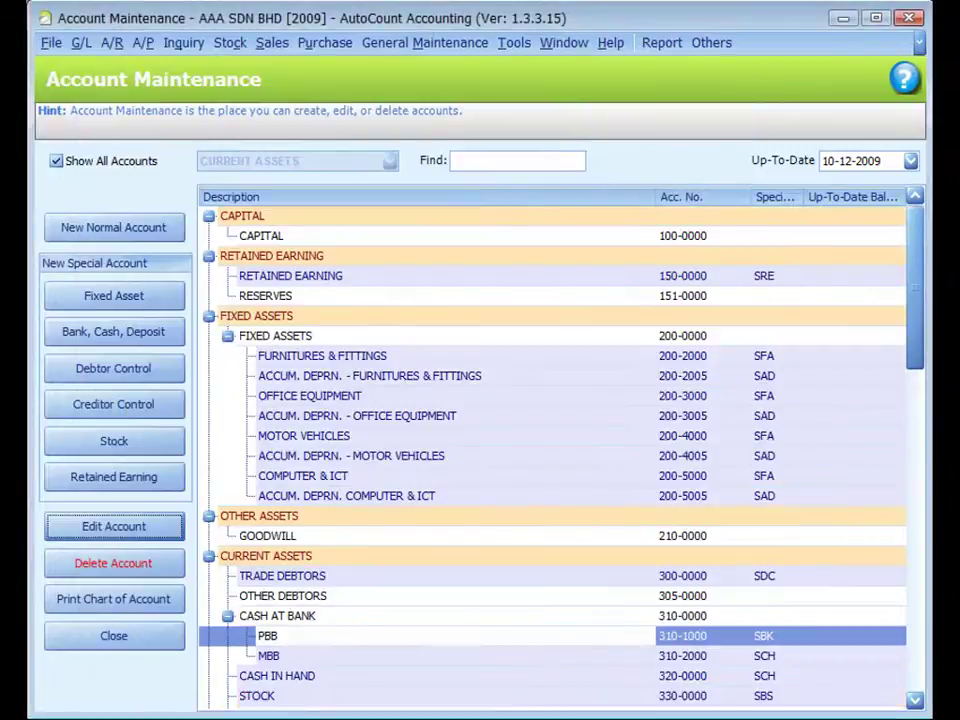
drag(920, 325, 917, 446)
scroll(536, 437, up, 3)
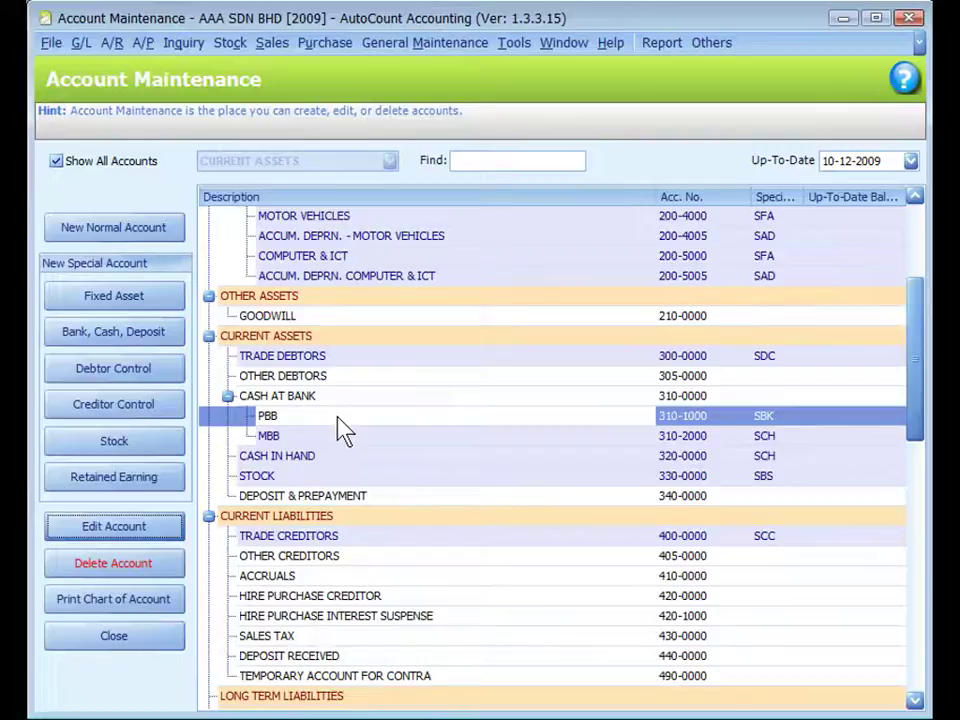
- Delete the existing OTHER DEBTORS account
click(337, 378)
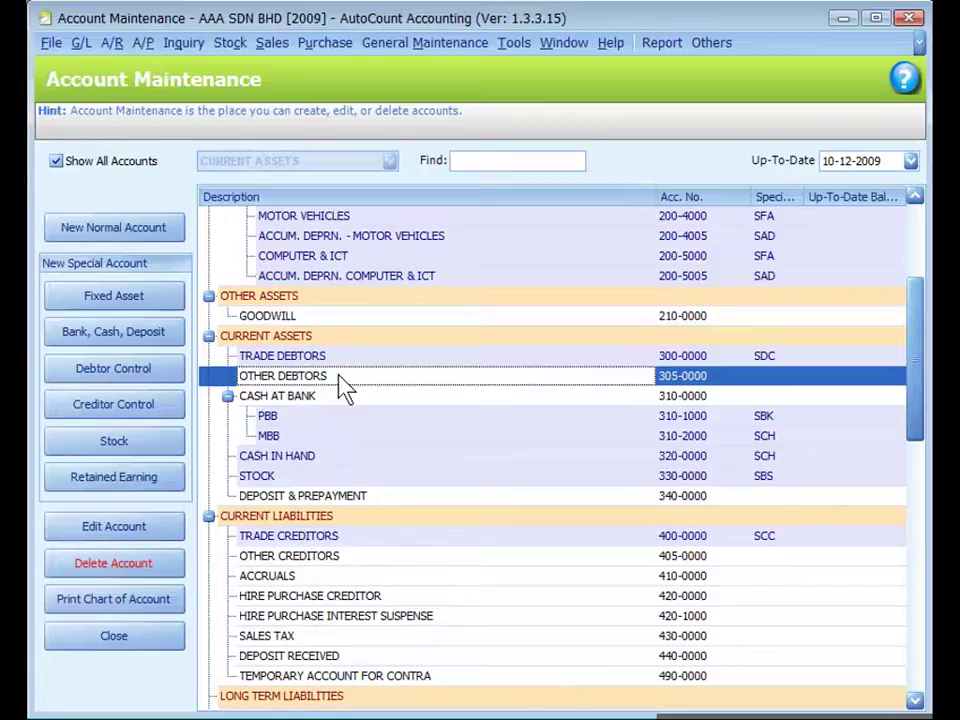
click(116, 573)
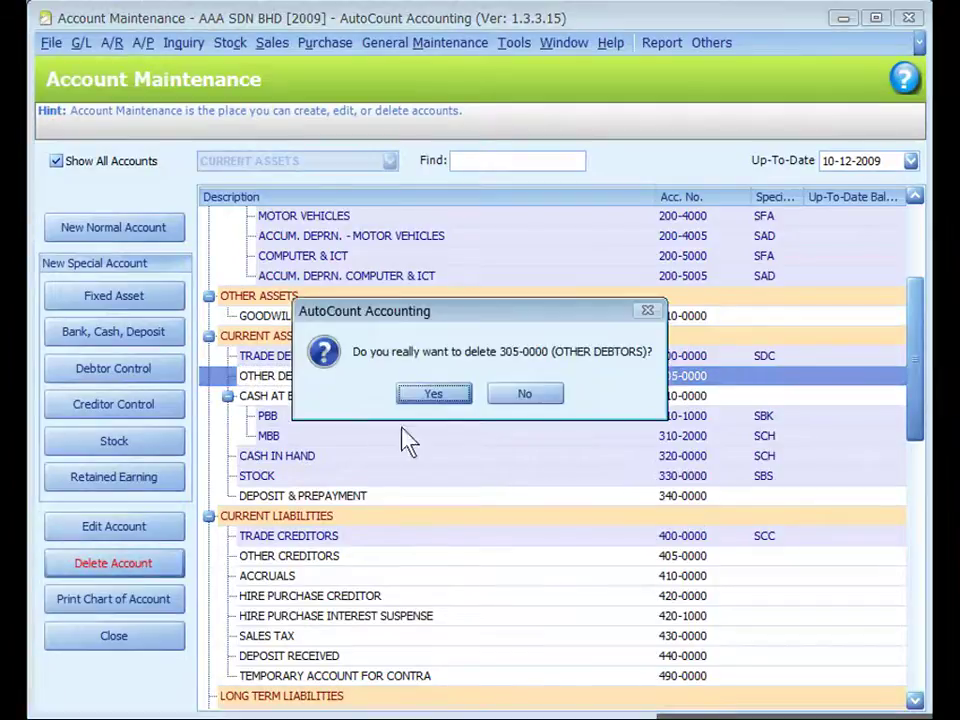
click(434, 394)
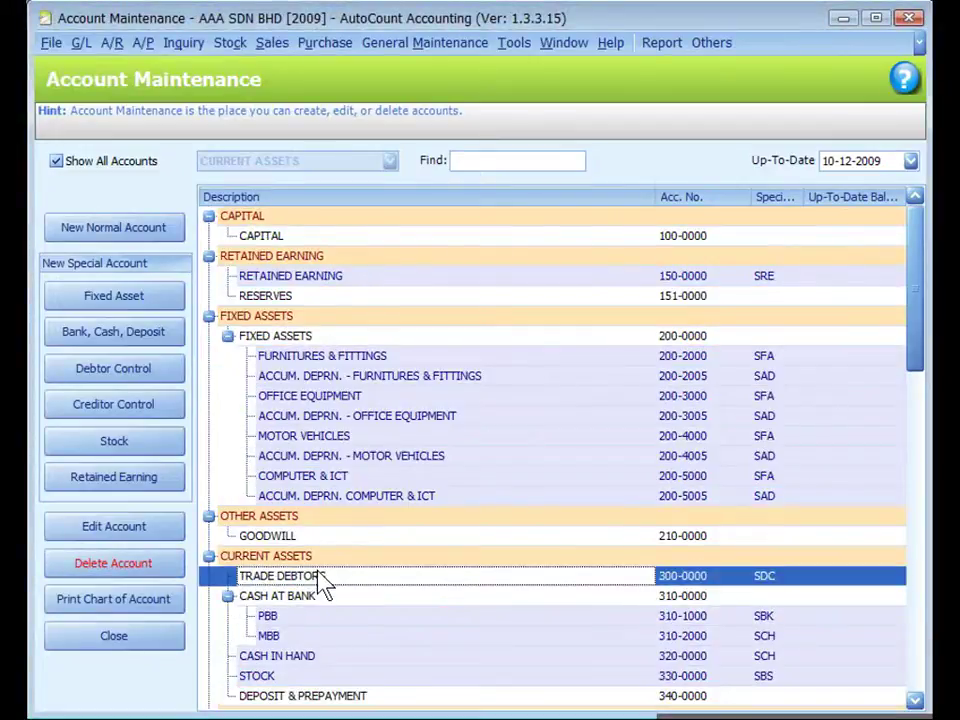
- Under CURRENT ASSETS, create debtor control account 305-0000 OTHER DEBTORS and save it
click(266, 558)
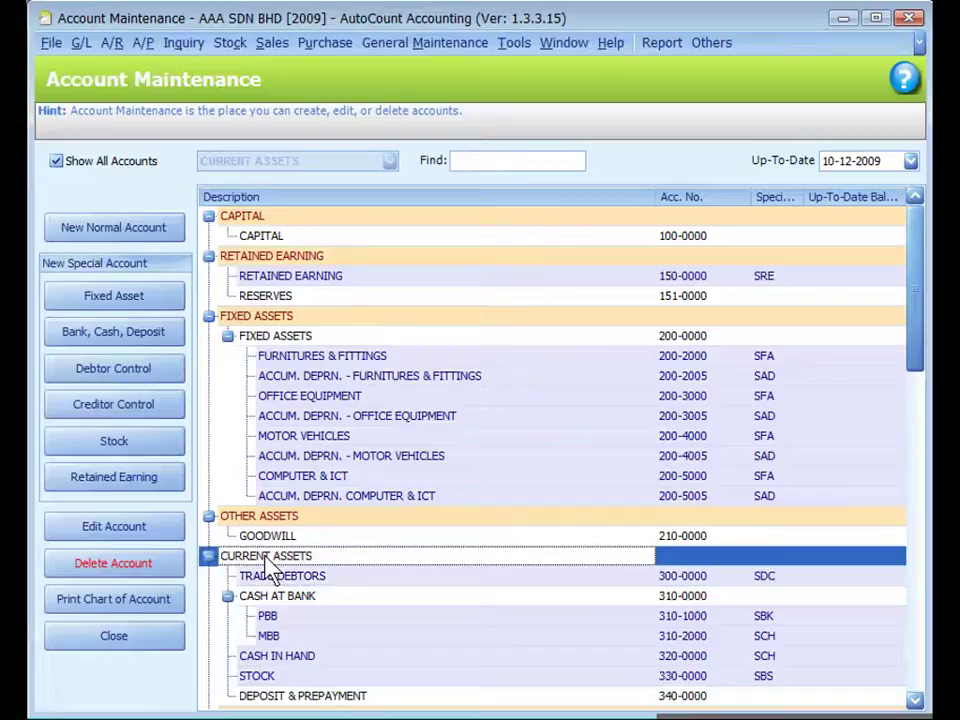
click(118, 378)
text(30500000)
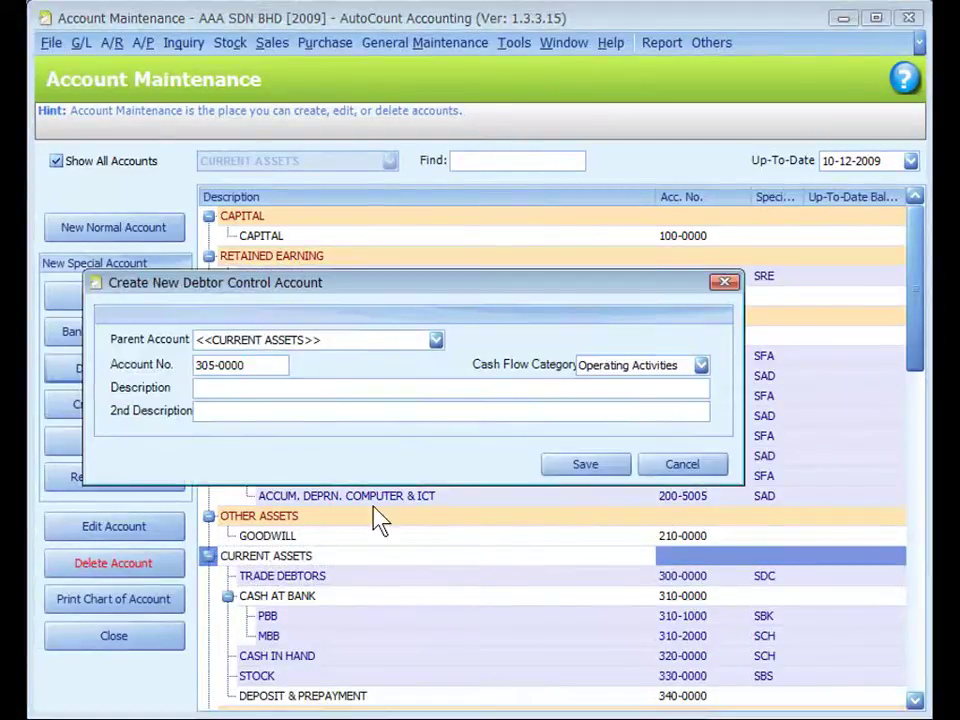
key(Tab)
text(OTHER DEBTORS)
click(600, 470)
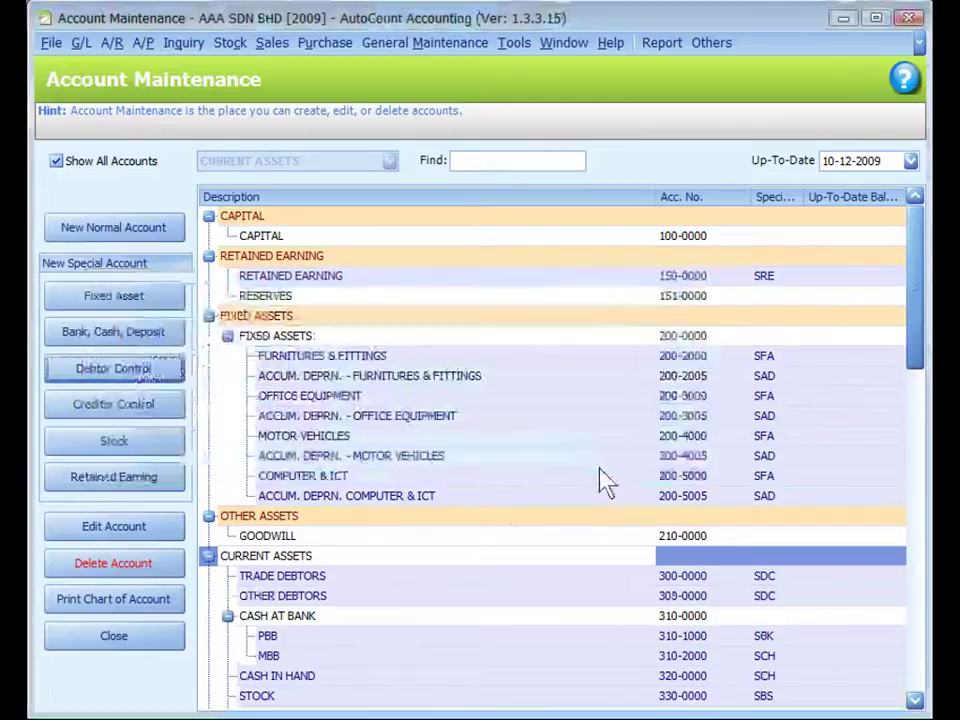
click(350, 597)
scroll(350, 600, down, 5)
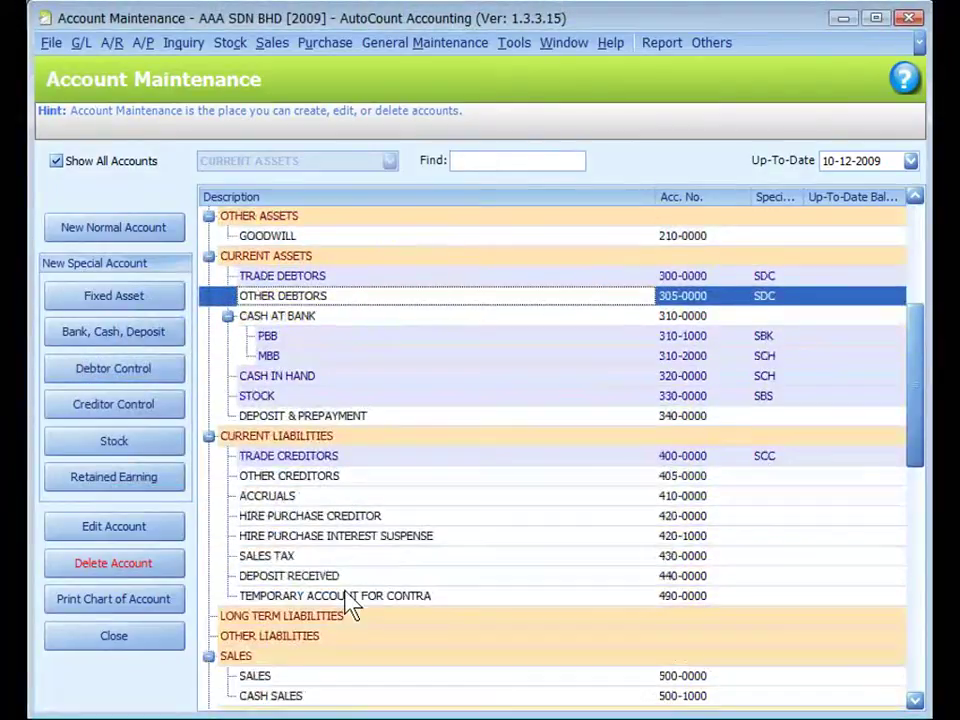
- Delete the ordinary OTHER CREDITORS account
click(305, 480)
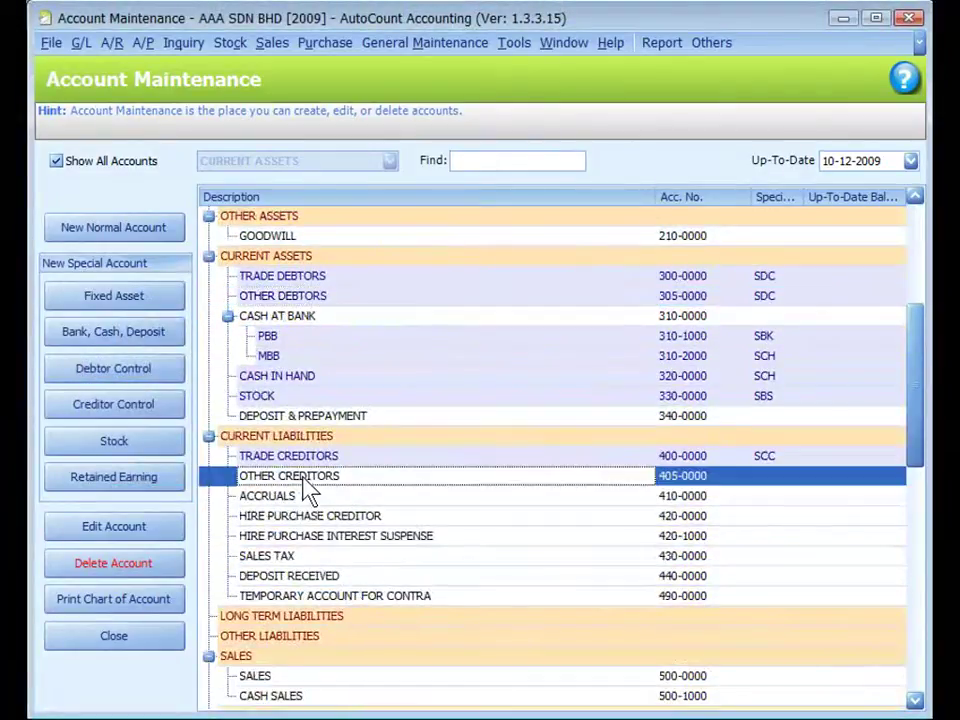
click(113, 565)
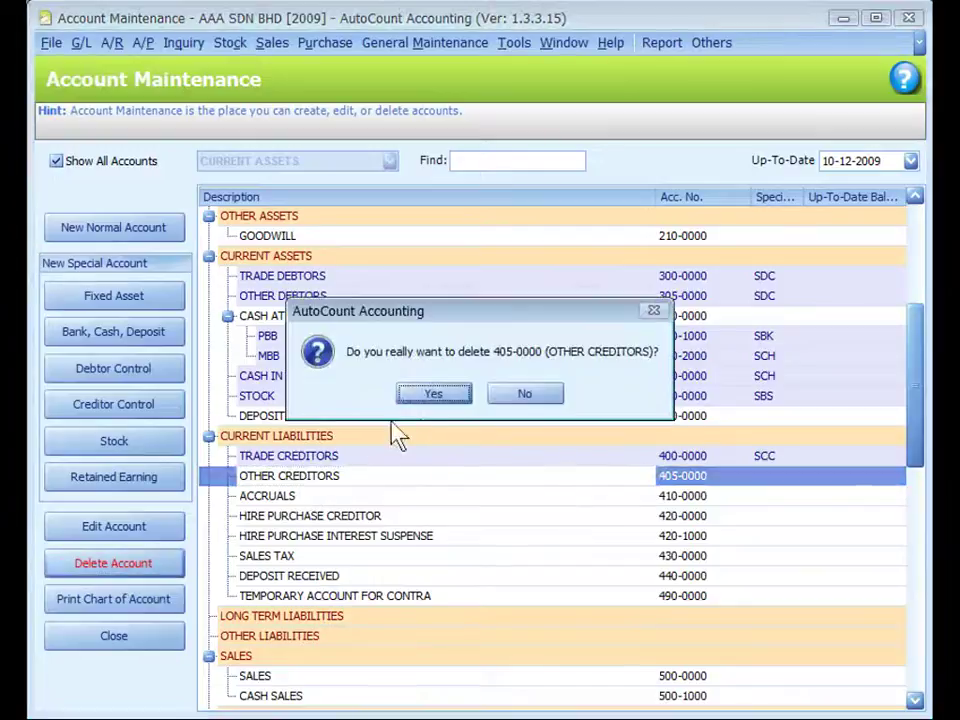
click(452, 398)
- Add creditor control account 405-0000 'OTHER CREDITORS' under CURRENT LIABILITIES and save it
click(272, 440)
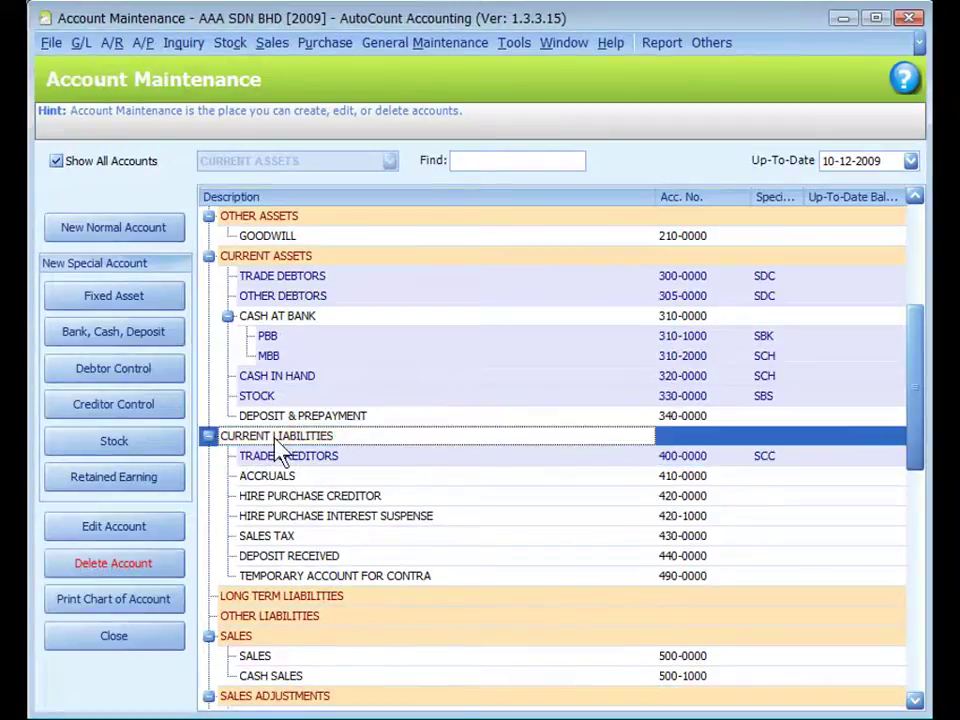
click(108, 408)
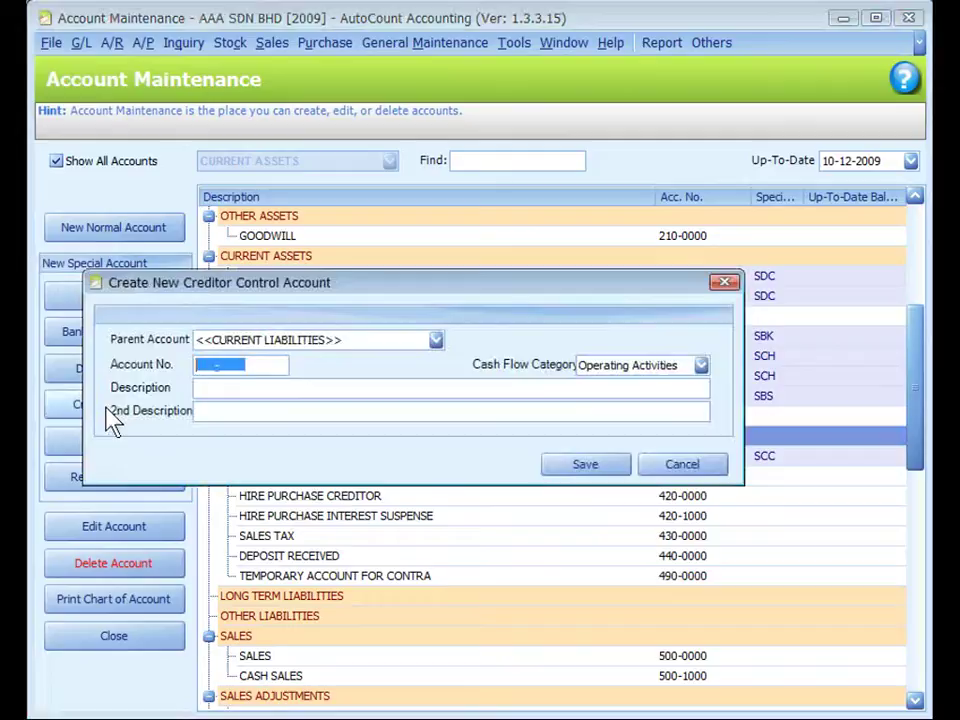
text(4050000)
key(Tab)
text(OTHER CREDITORS)
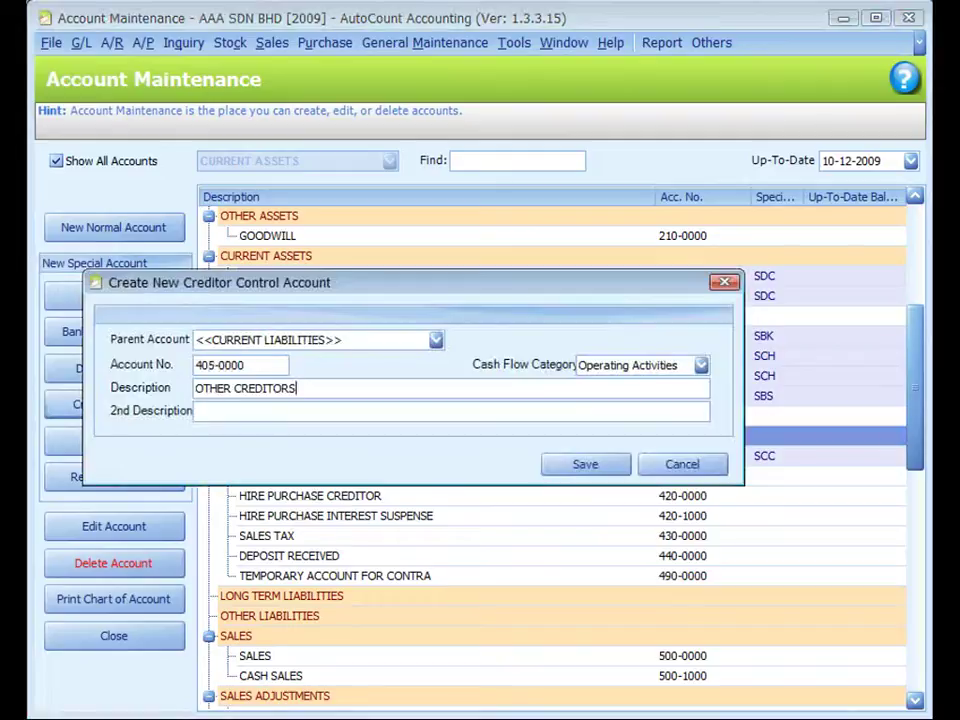
click(581, 468)
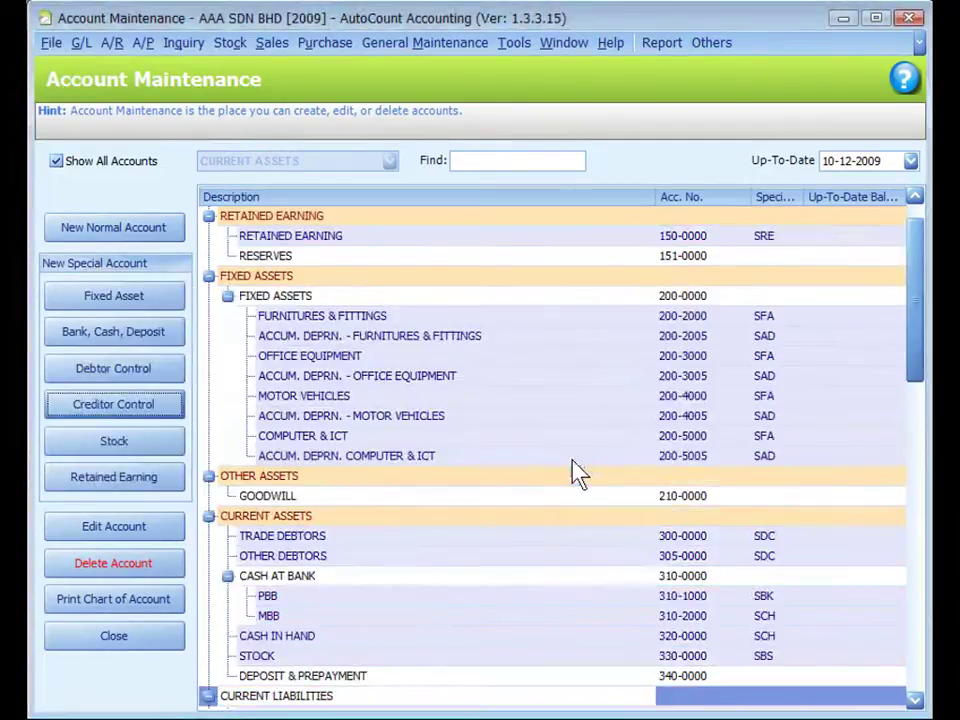
click(349, 556)
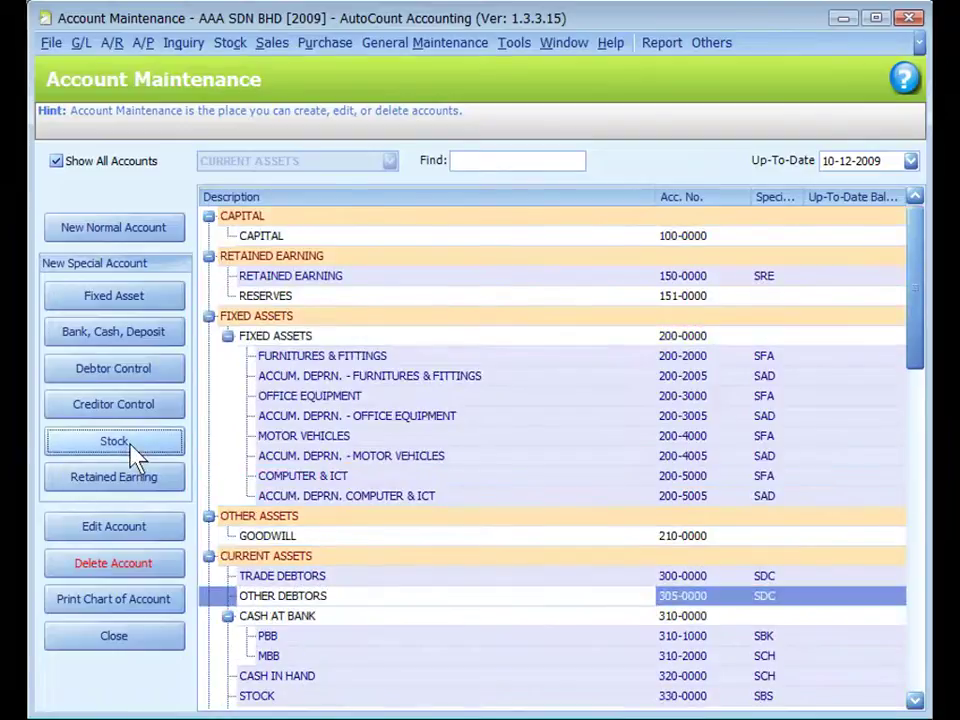
click(133, 450)
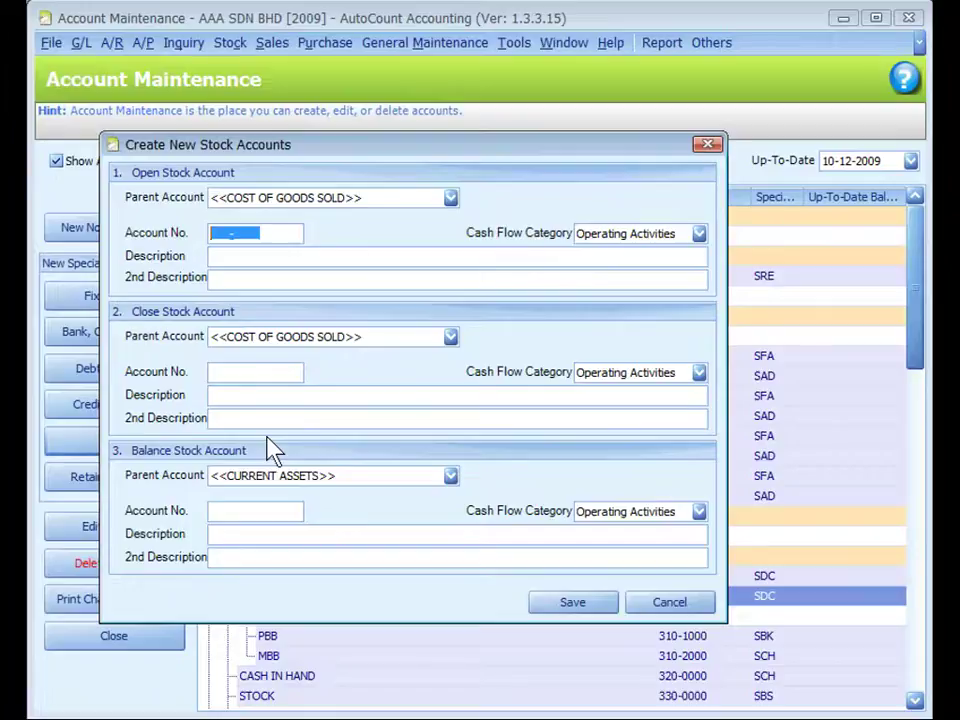
key(Escape)
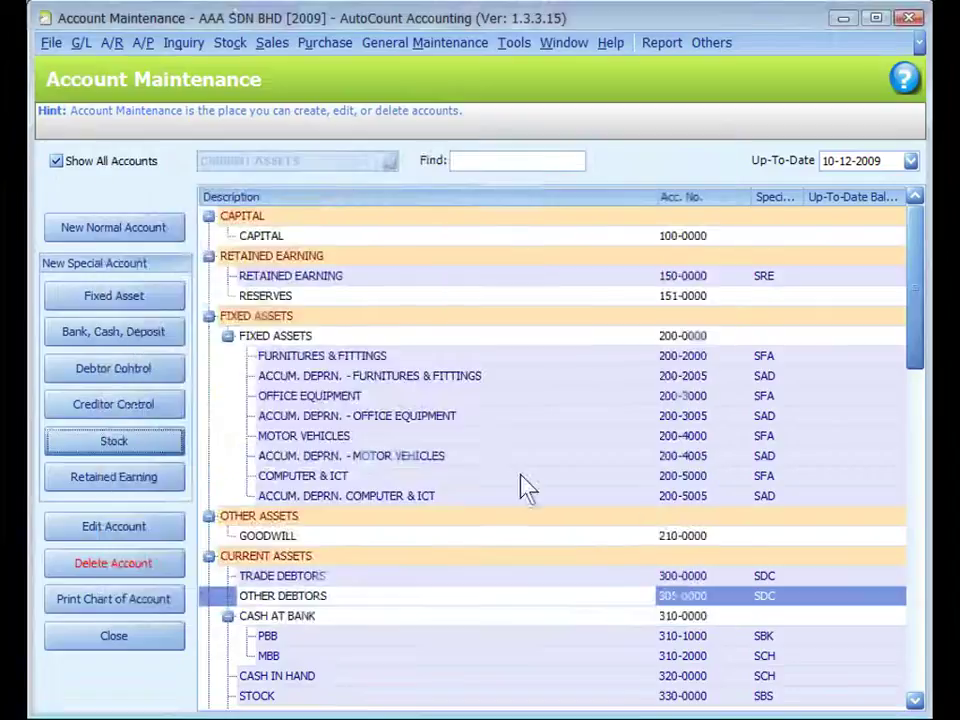
click(712, 43)
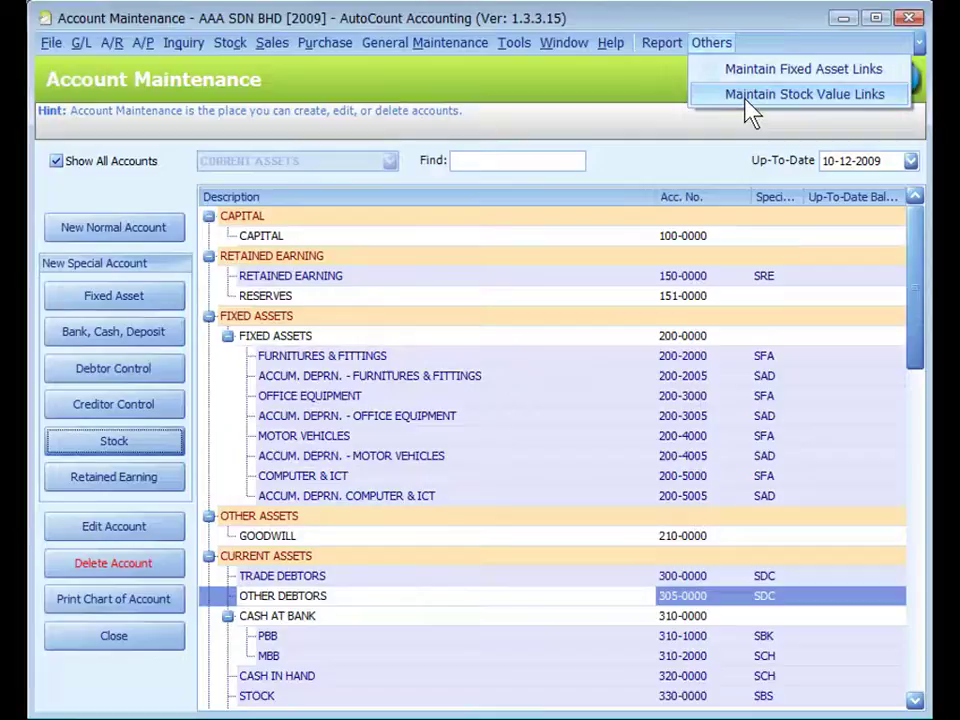
click(748, 96)
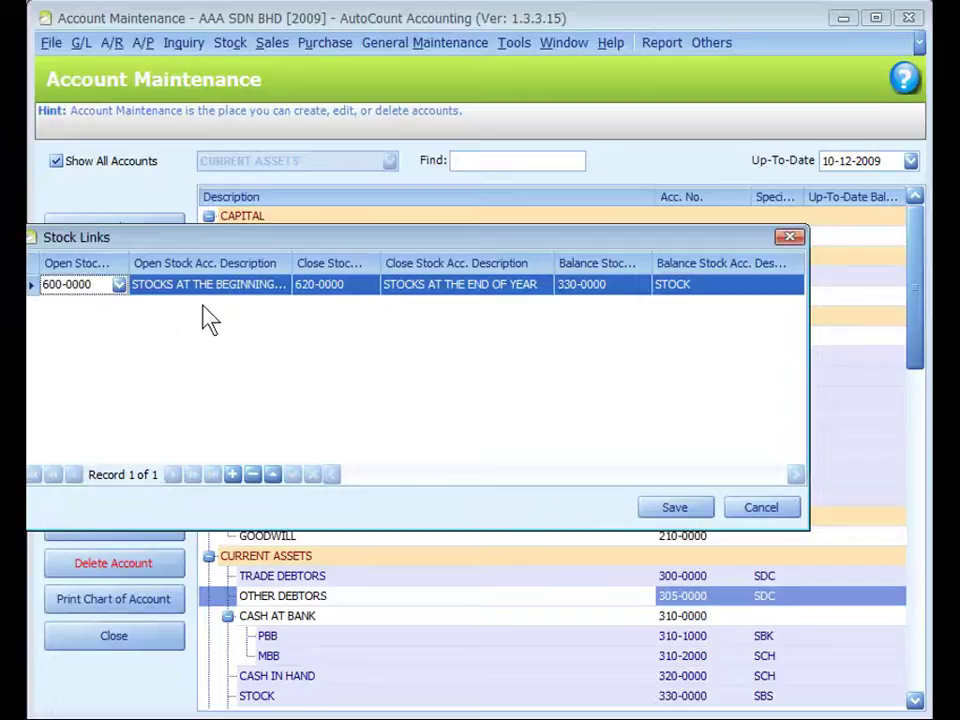
click(765, 510)
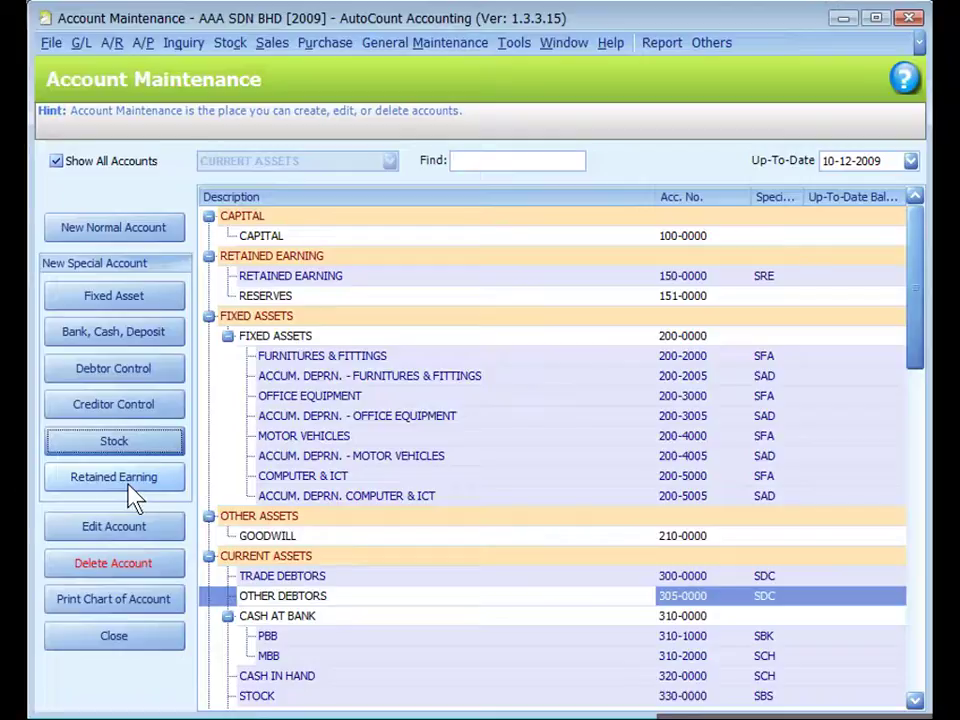
click(133, 497)
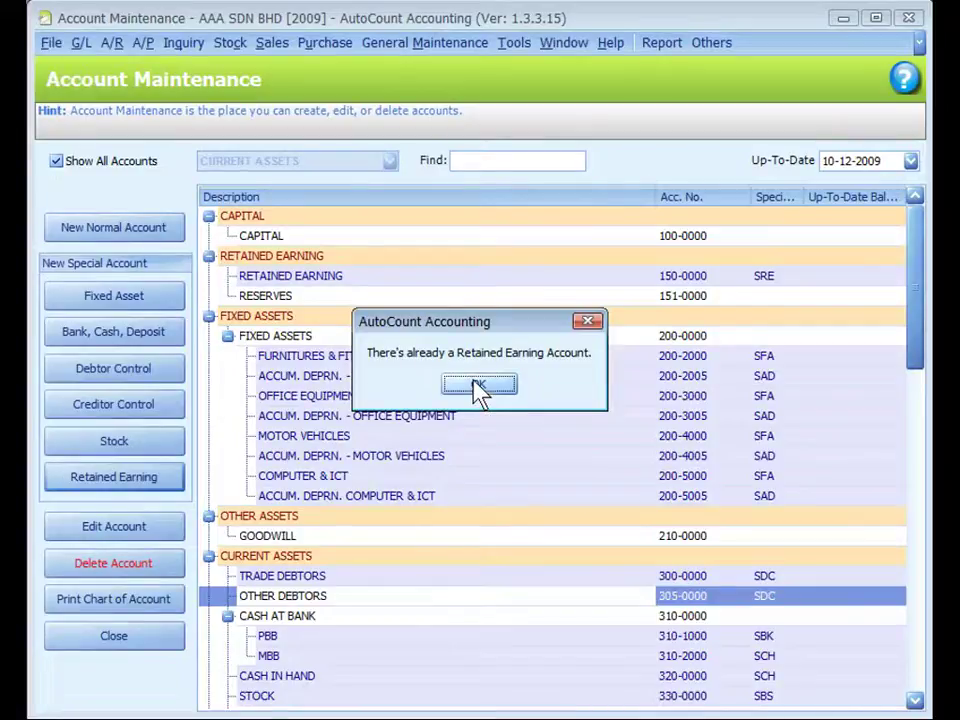
click(482, 385)
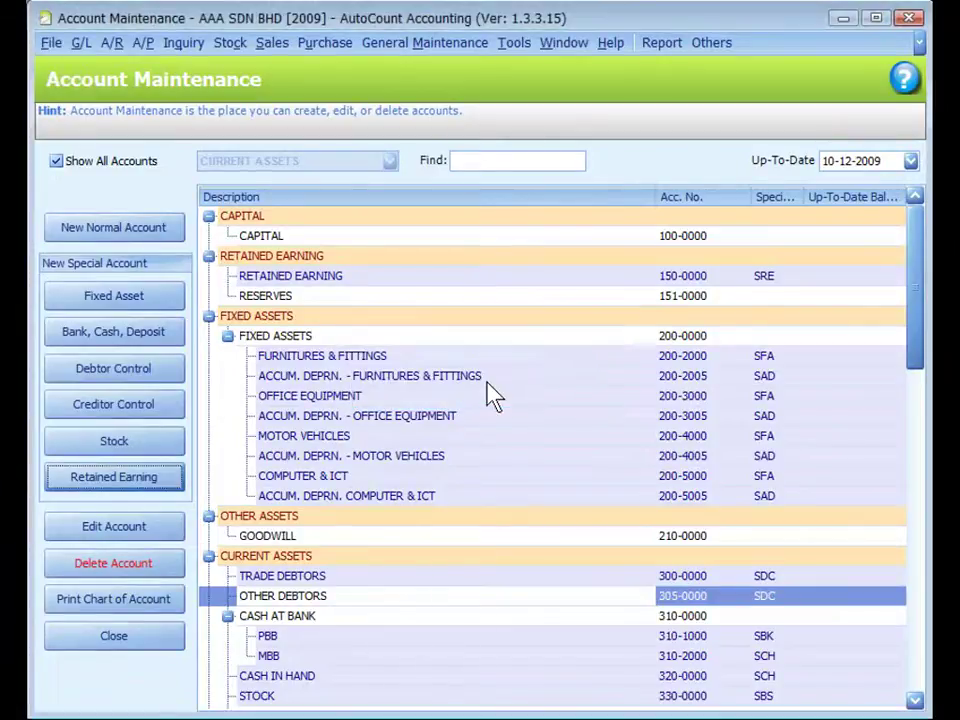
- Load the account list in Print Chart Of Account and preview the Chart of Accounts report
click(125, 605)
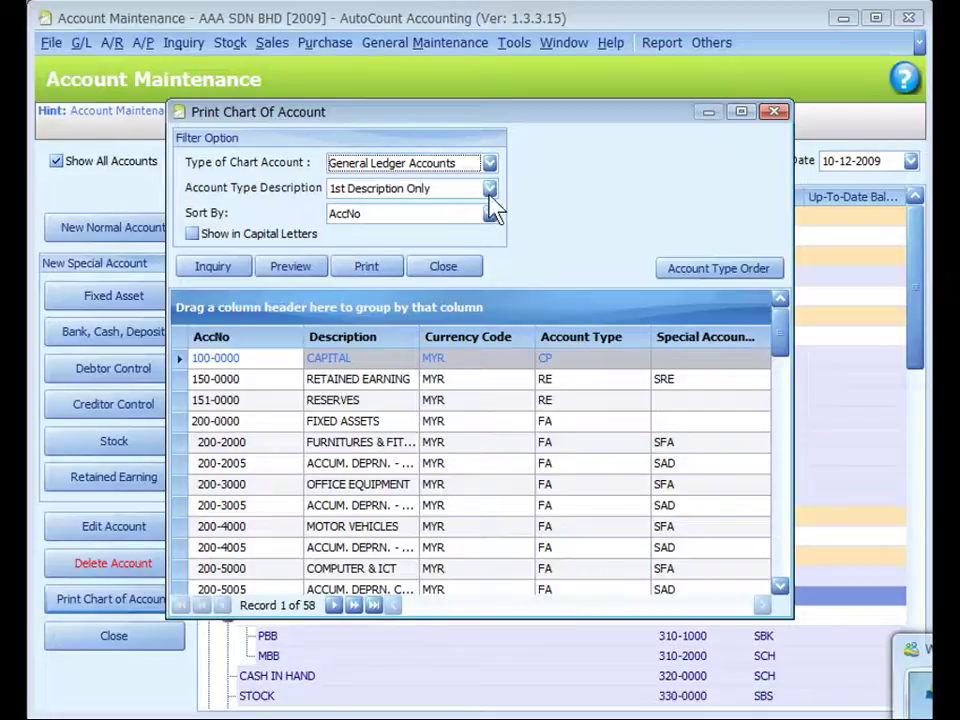
click(222, 270)
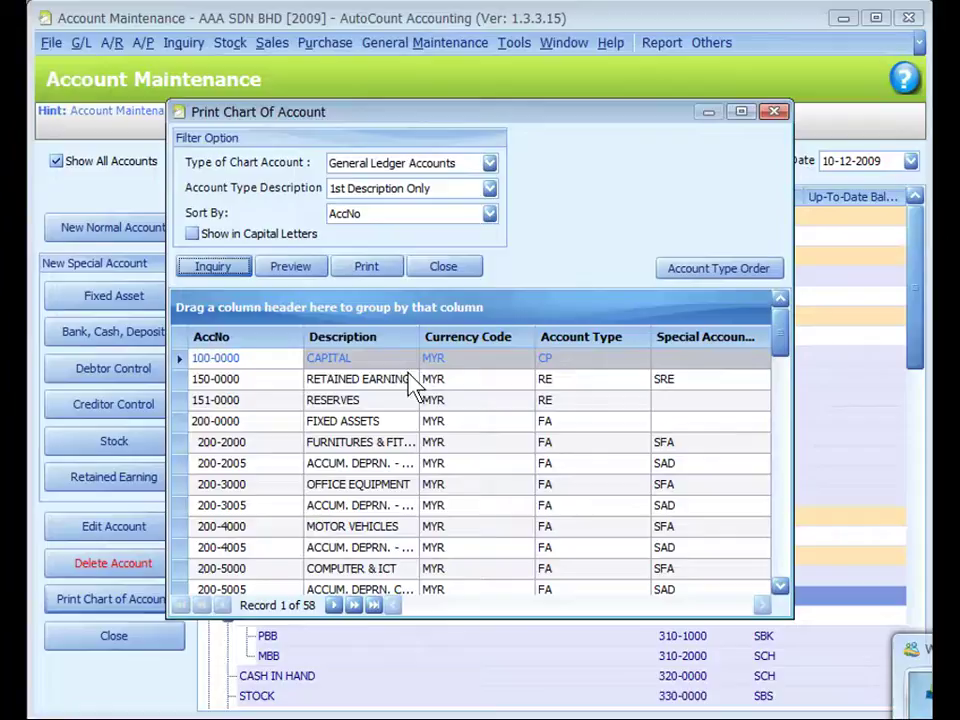
click(278, 267)
click(652, 510)
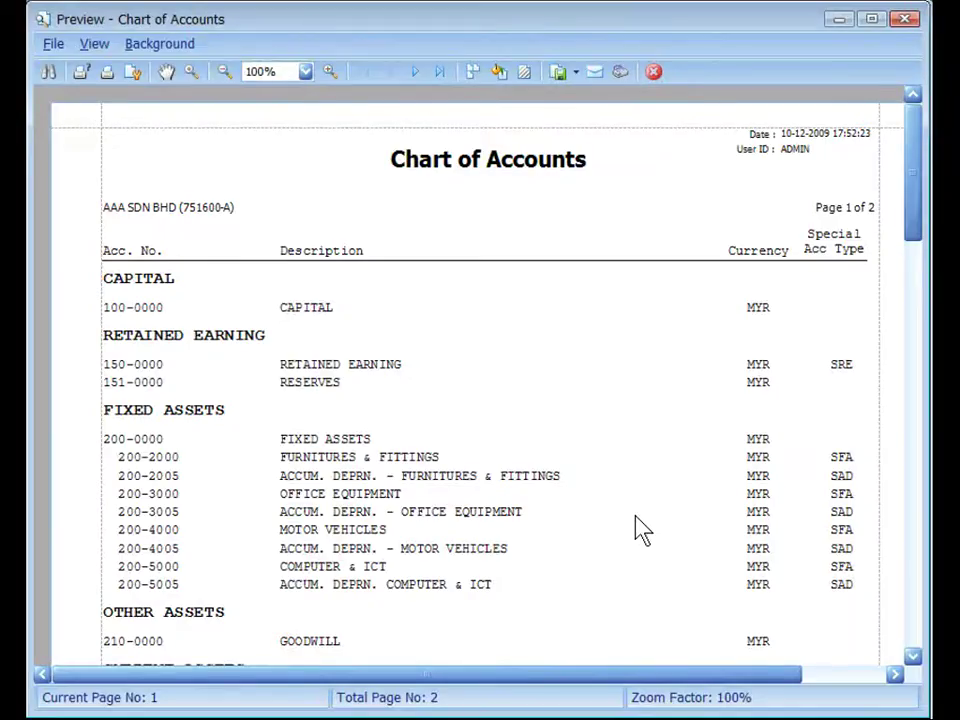
- Check the report's export format choices, then close the preview
click(576, 74)
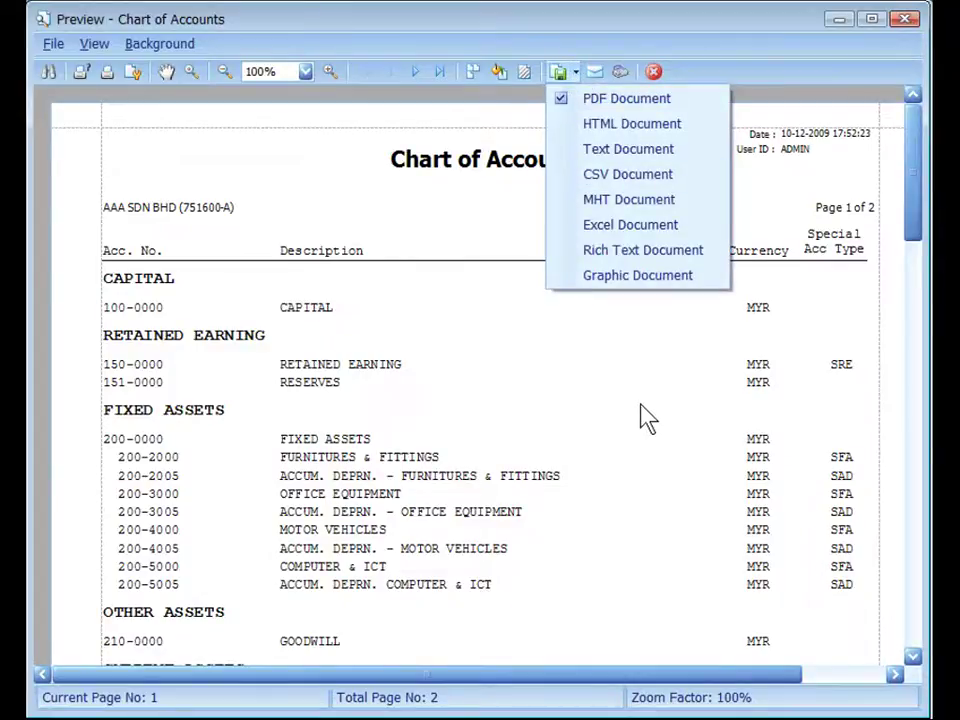
key(Escape)
key(alt+F4)
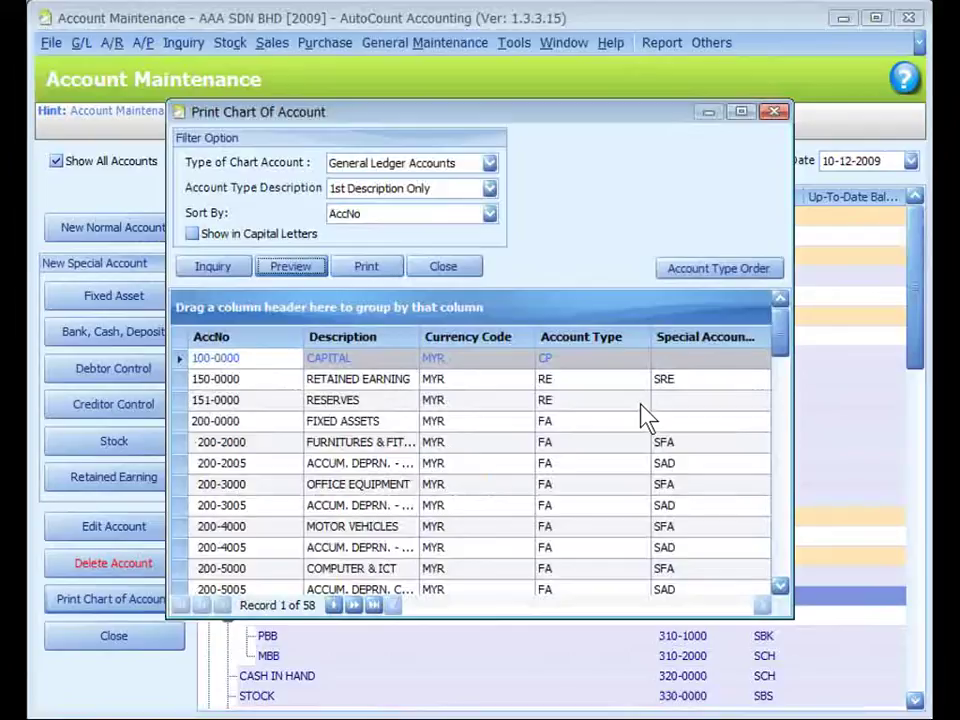
- Try moving CAPITAL up in Account Type Order, then close it, Print Chart Of Account and Account Maintenance
click(708, 272)
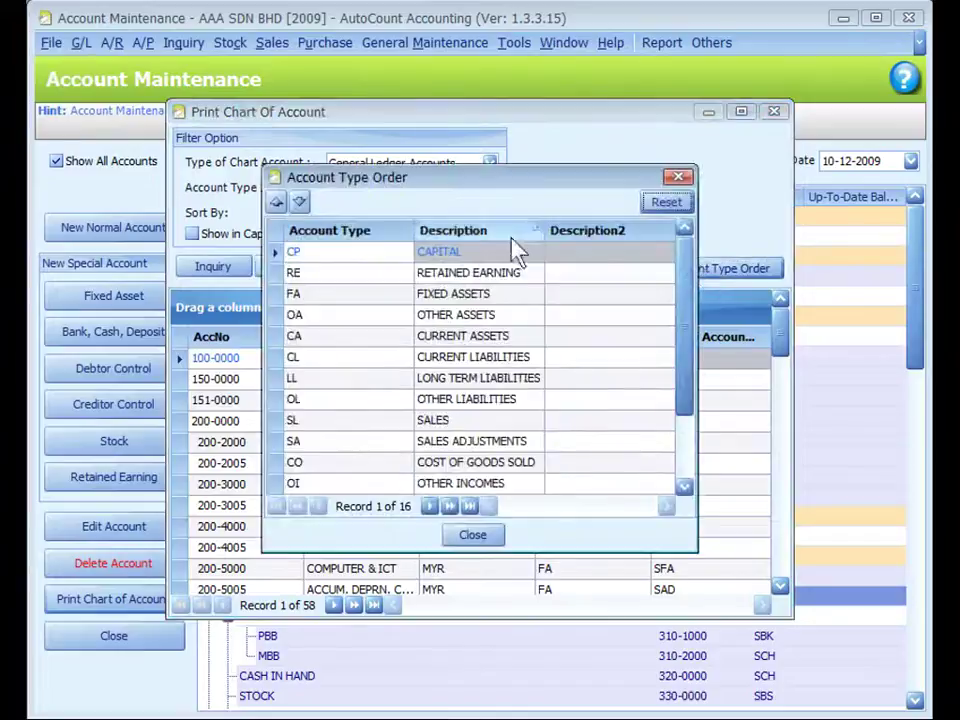
click(278, 206)
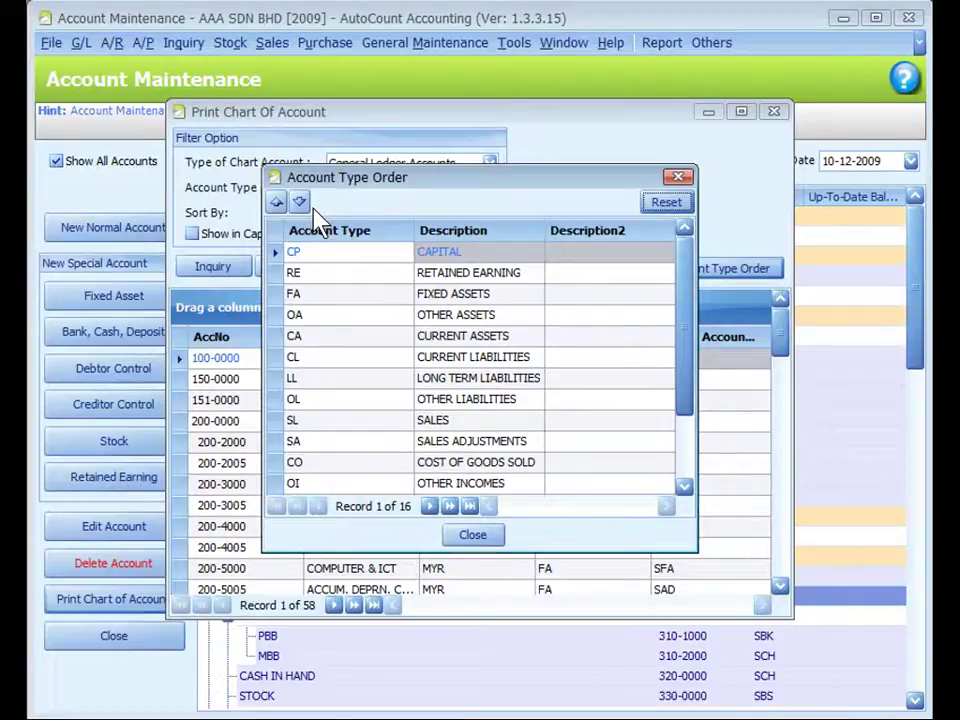
click(472, 538)
key(Escape)
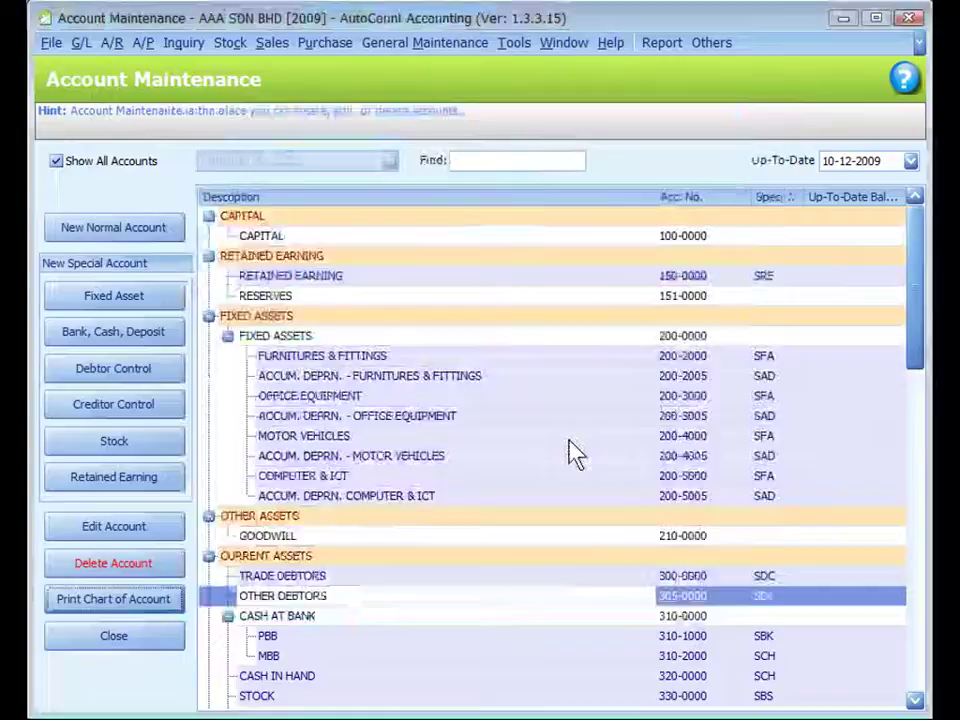
key(Escape)
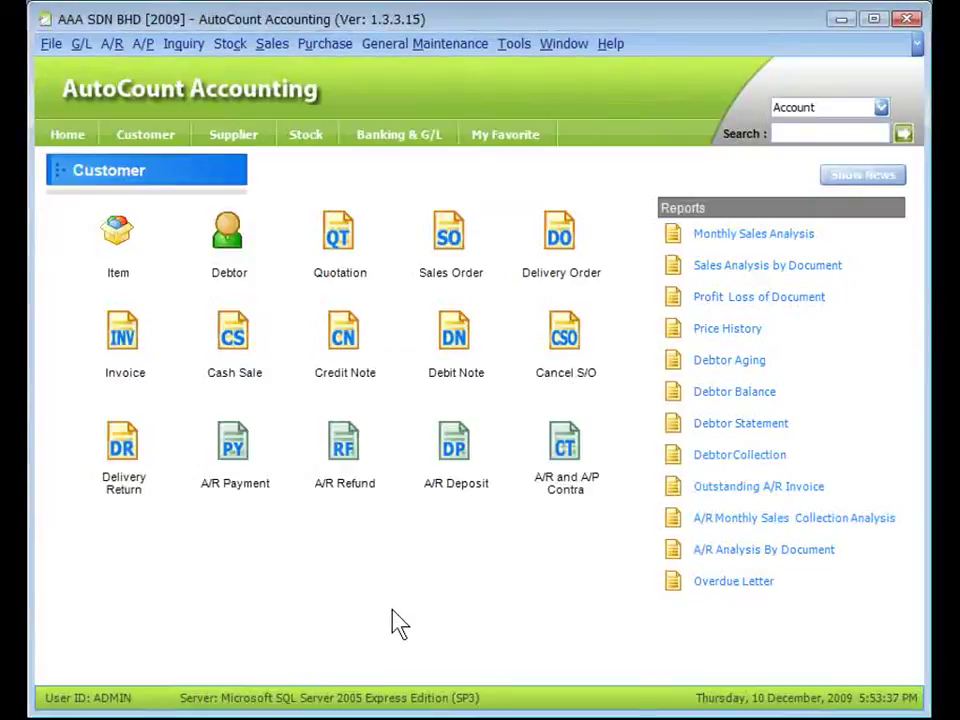